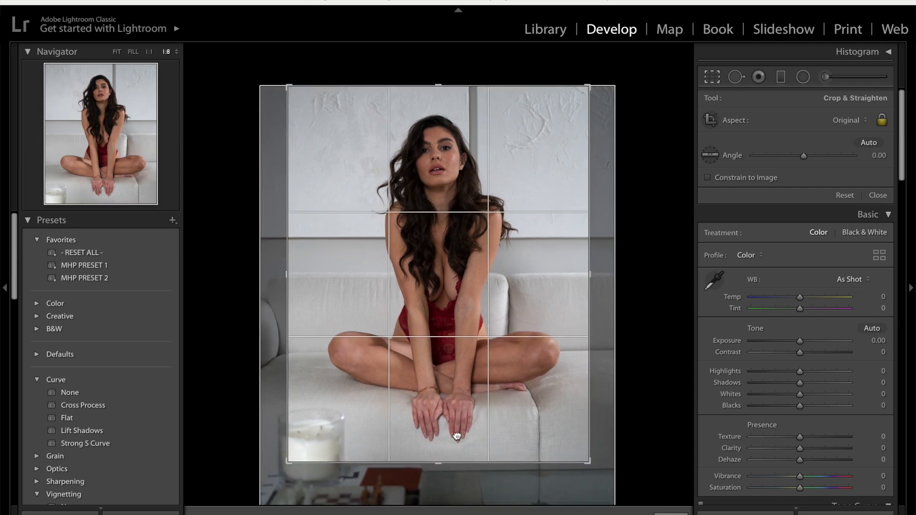
# Step: Crop the photo at its original aspect ratio, trimming the sides and the table area below the sofa
pyautogui.moveTo(457, 437); pyautogui.dragTo(456, 435)
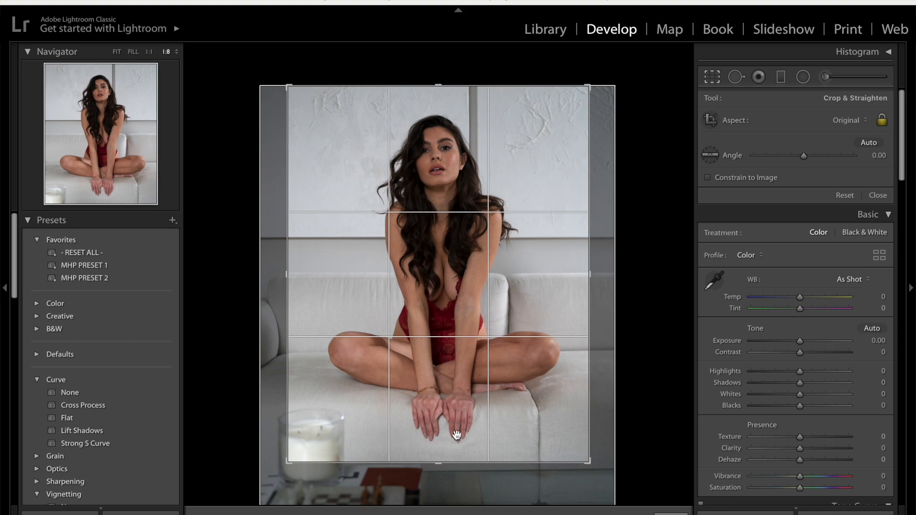
pyautogui.press('Return')
# Step: Cover the candle in the photo's lower corner with a size 94 Heal spot, sampling the sofa fabric beside it
pyautogui.click(420, 429)
pyautogui.scroll(-10, 422, 426)
pyautogui.press('q')
pyautogui.scroll(8, 308, 401)
pyautogui.scroll(2, 308, 403)
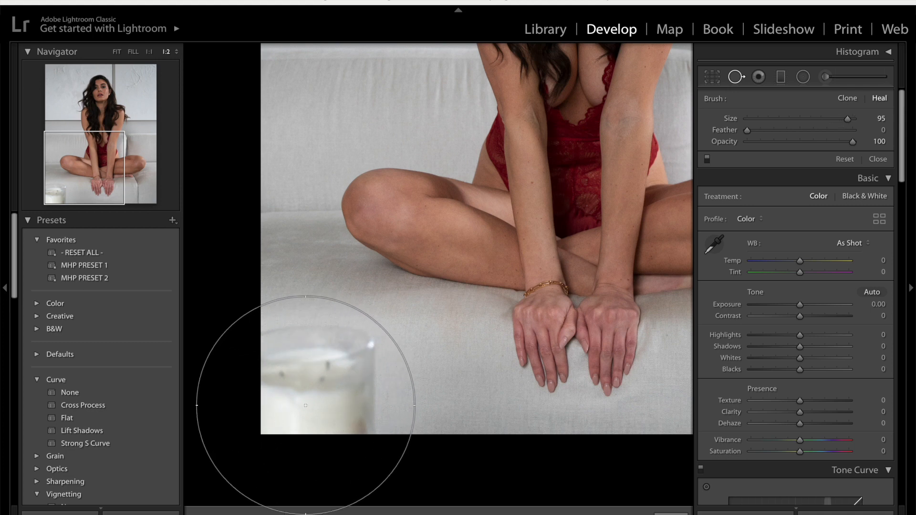
pyautogui.click(304, 410)
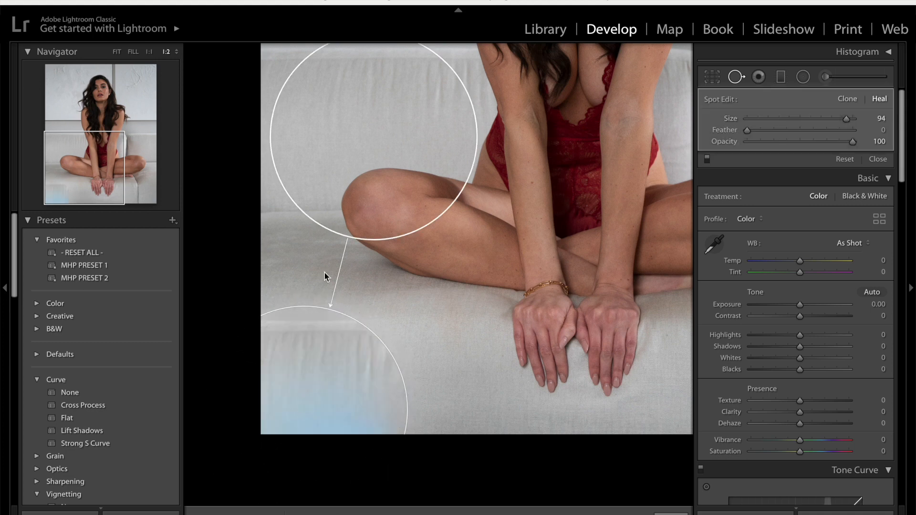
pyautogui.moveTo(361, 153)
pyautogui.mouseDown()
pyautogui.moveTo(394, 416)
pyautogui.moveTo(402, 416)
pyautogui.mouseUp()
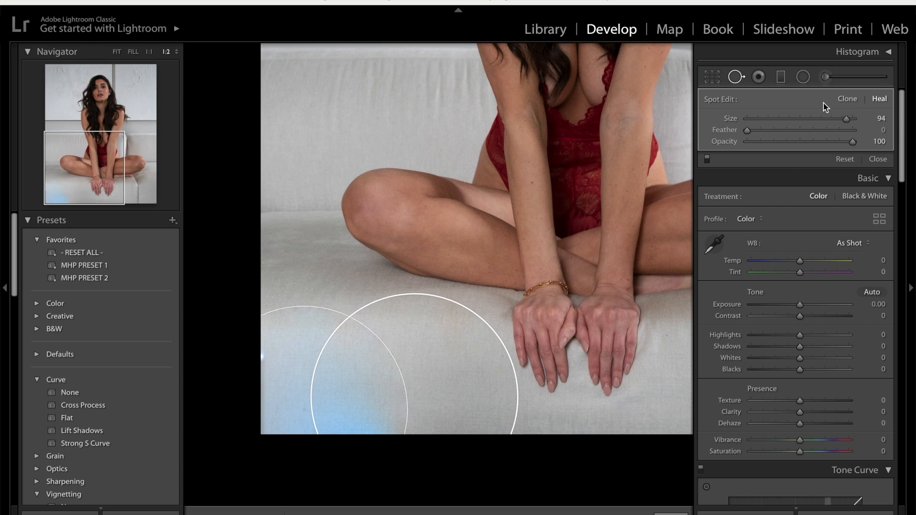
# Step: Switch the candle patch to Clone and fine-tune its source position on the sofa seat fabric
pyautogui.click(850, 99)
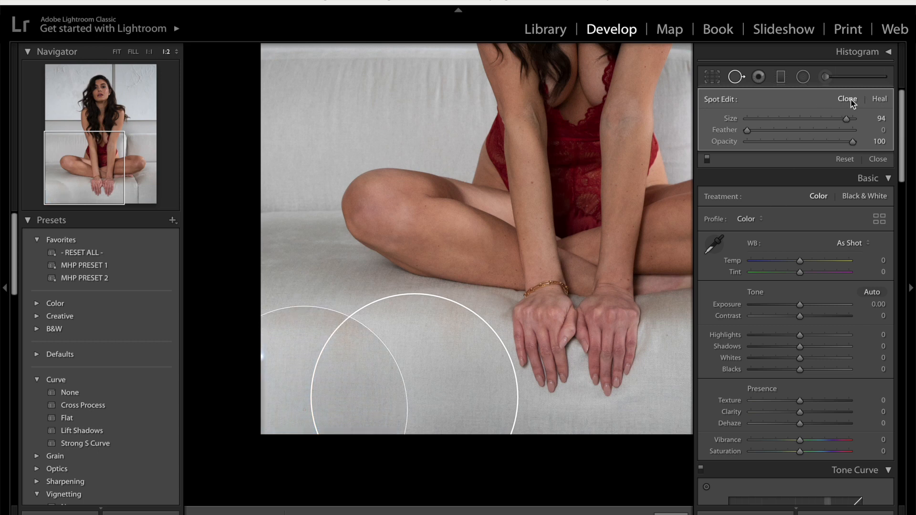
pyautogui.press('q')
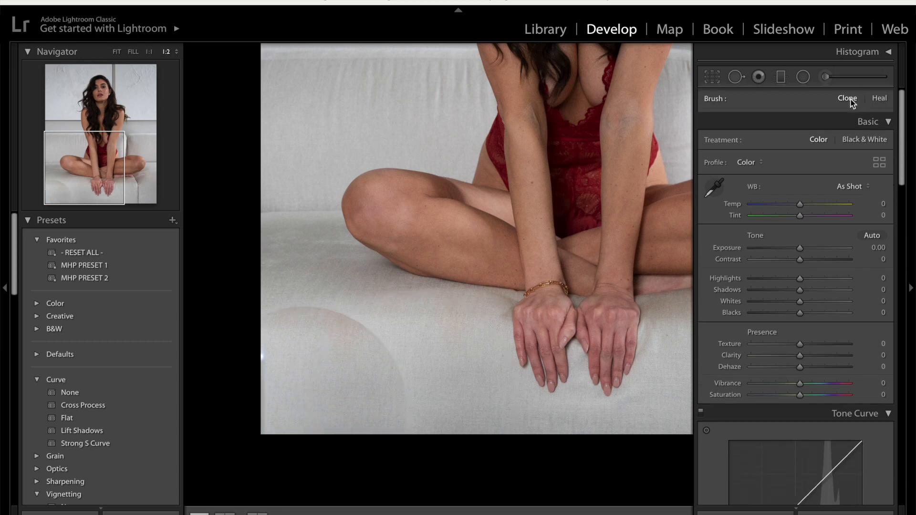
pyautogui.press('q')
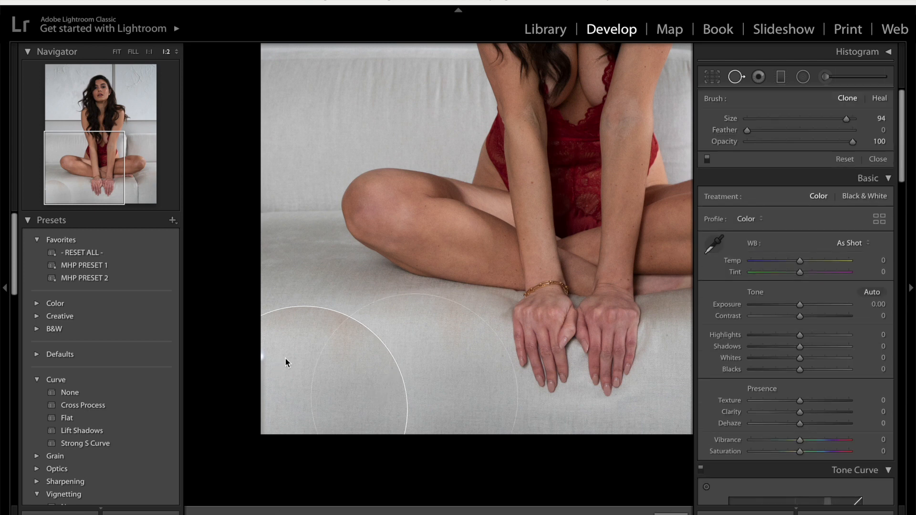
pyautogui.moveTo(450, 368); pyautogui.dragTo(461, 367)
pyautogui.press('q')
pyautogui.press('q')
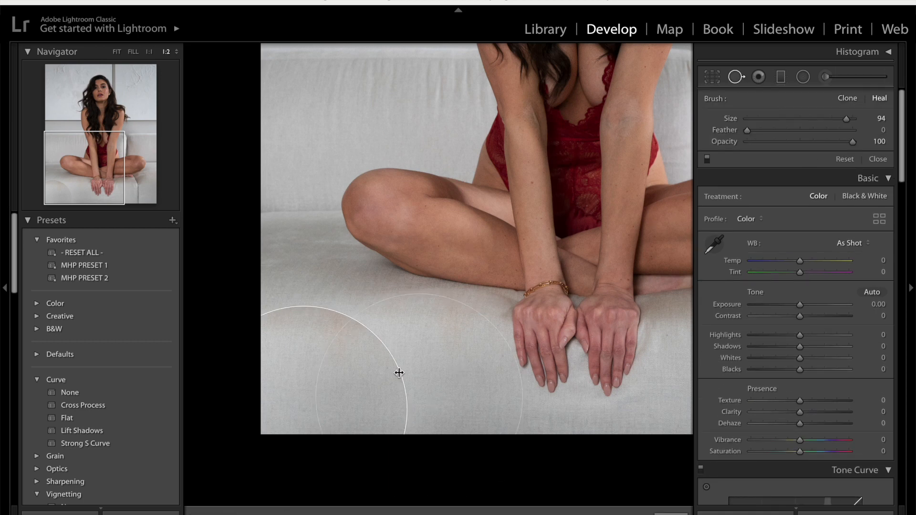
pyautogui.scroll(-3, 402, 430)
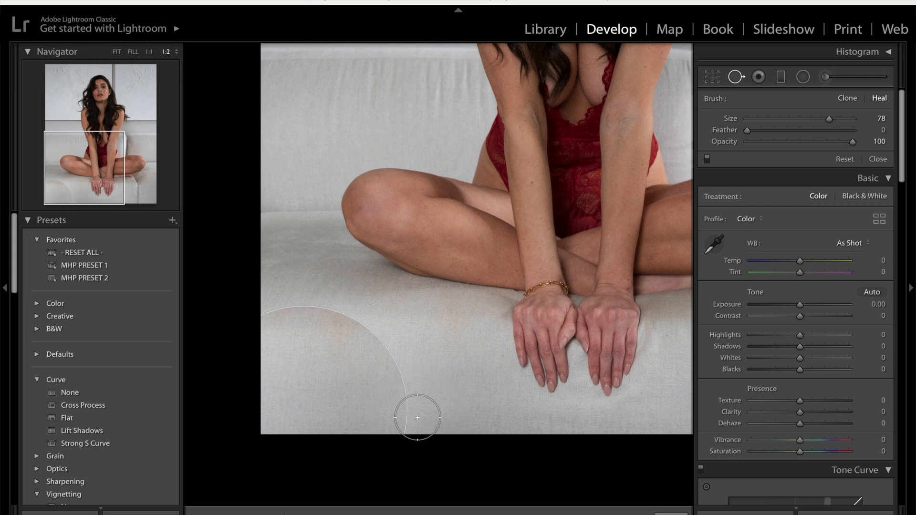
pyautogui.moveTo(408, 431)
pyautogui.mouseDown()
pyautogui.moveTo(395, 367)
pyautogui.moveTo(357, 325)
pyautogui.moveTo(311, 311)
pyautogui.moveTo(253, 321)
pyautogui.mouseUp()
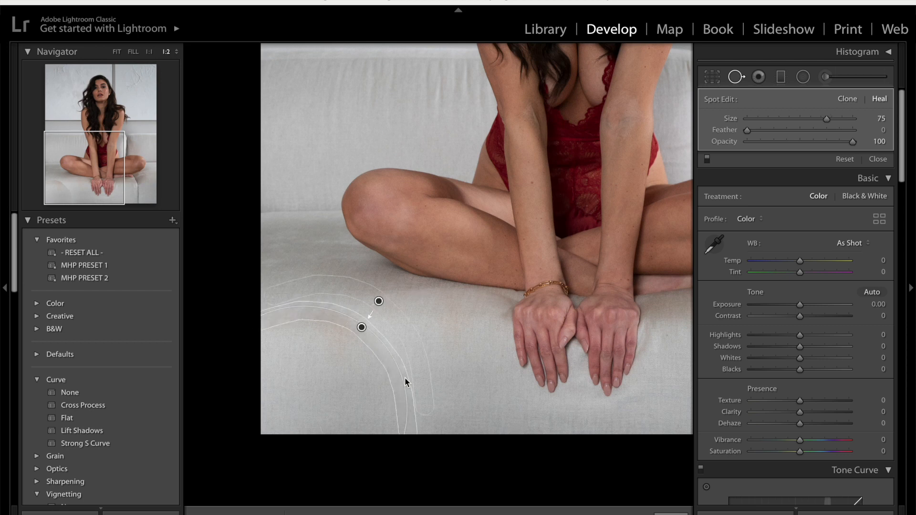
pyautogui.moveTo(418, 372)
pyautogui.mouseDown()
pyautogui.moveTo(474, 394)
pyautogui.moveTo(500, 387)
pyautogui.mouseUp()
pyautogui.press('Delete')
pyautogui.scroll(5, 444, 382)
pyautogui.moveTo(388, 340); pyautogui.dragTo(394, 423)
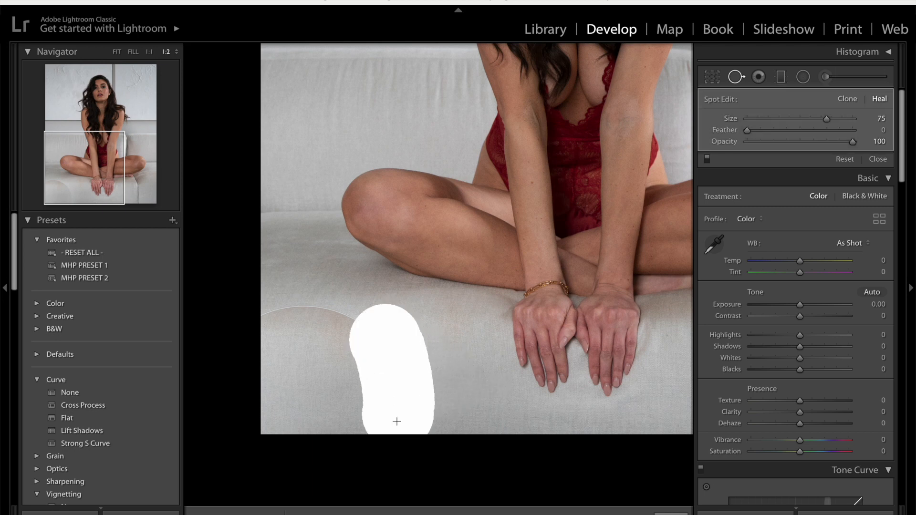
pyautogui.moveTo(383, 160)
pyautogui.mouseDown()
pyautogui.moveTo(464, 323)
pyautogui.moveTo(465, 384)
pyautogui.moveTo(464, 368)
pyautogui.mouseUp()
pyautogui.press('q')
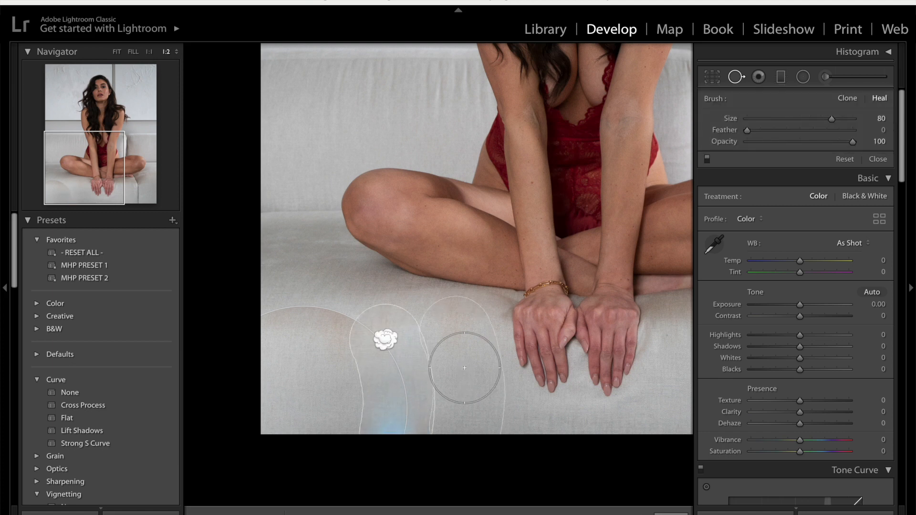
# Step: Heal the upper edge of the candle patch with a size 78 stroke at feather 29, sampling the adjacent seat fabric
pyautogui.press('q')
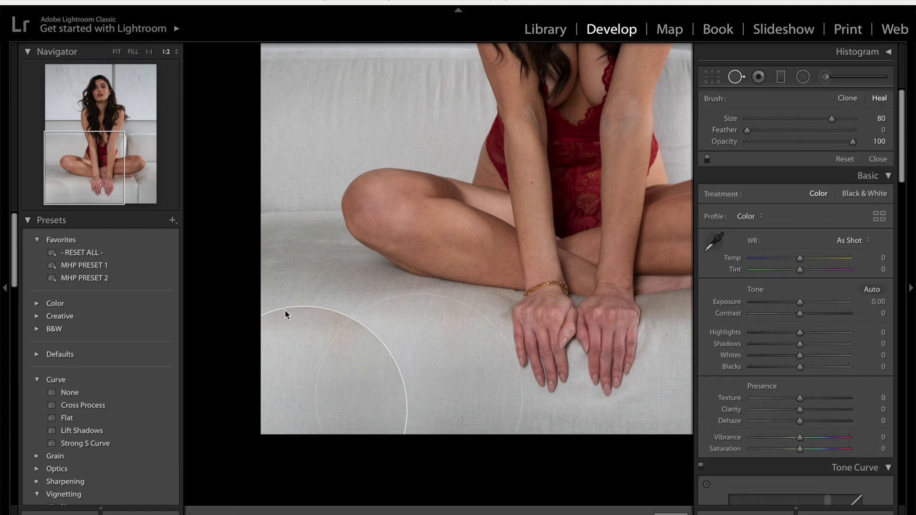
pyautogui.moveTo(270, 307); pyautogui.dragTo(353, 310)
pyautogui.moveTo(477, 343); pyautogui.dragTo(453, 329)
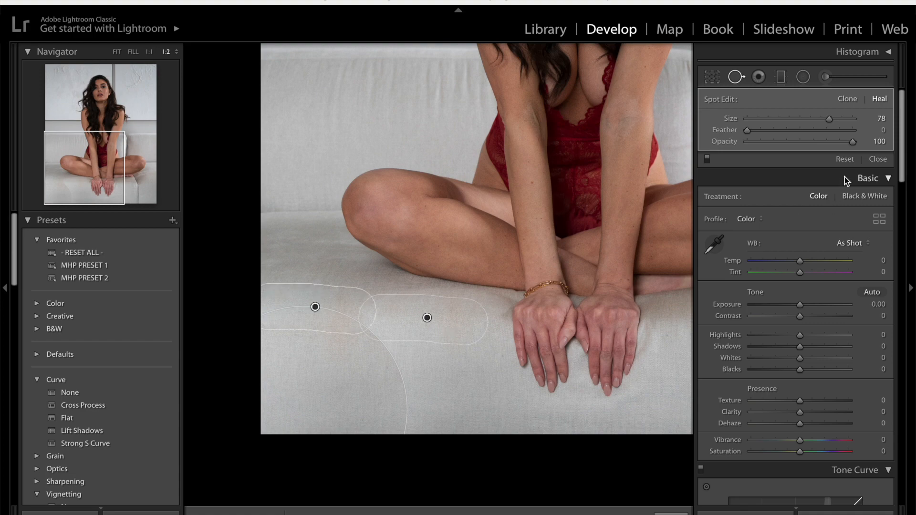
pyautogui.click(777, 131)
pyautogui.press('q')
# Step: Heal a horizontal strip just below the candle patch's upper edge, sampling fabric beneath it, at opacity 39
pyautogui.press('q')
pyautogui.moveTo(385, 331); pyautogui.dragTo(262, 333)
pyautogui.moveTo(419, 73)
pyautogui.mouseDown()
pyautogui.moveTo(358, 324)
pyautogui.moveTo(358, 388)
pyautogui.moveTo(380, 403)
pyautogui.moveTo(381, 394)
pyautogui.mouseUp()
pyautogui.moveTo(789, 142); pyautogui.dragTo(785, 142)
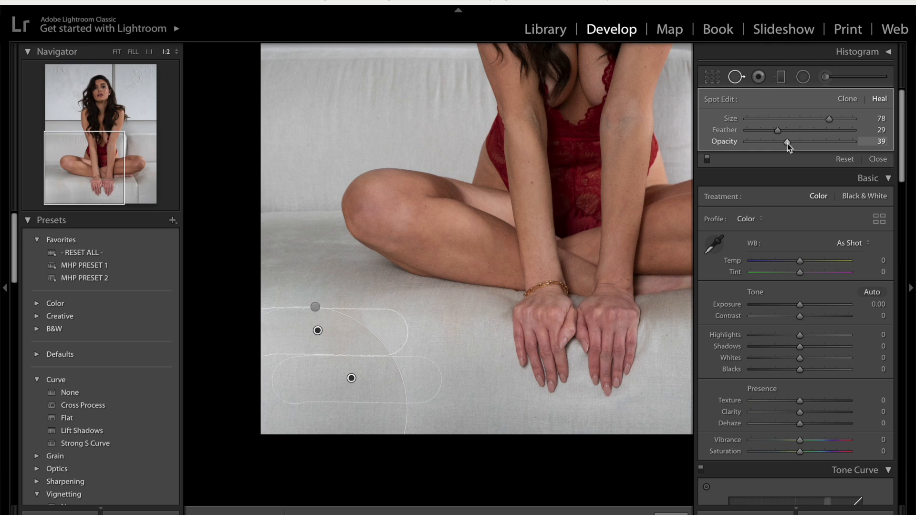
pyautogui.press('q')
# Step: Heal the curved side edge of the candle patch with a size 78 stroke and raise its opacity to 89
pyautogui.press('q')
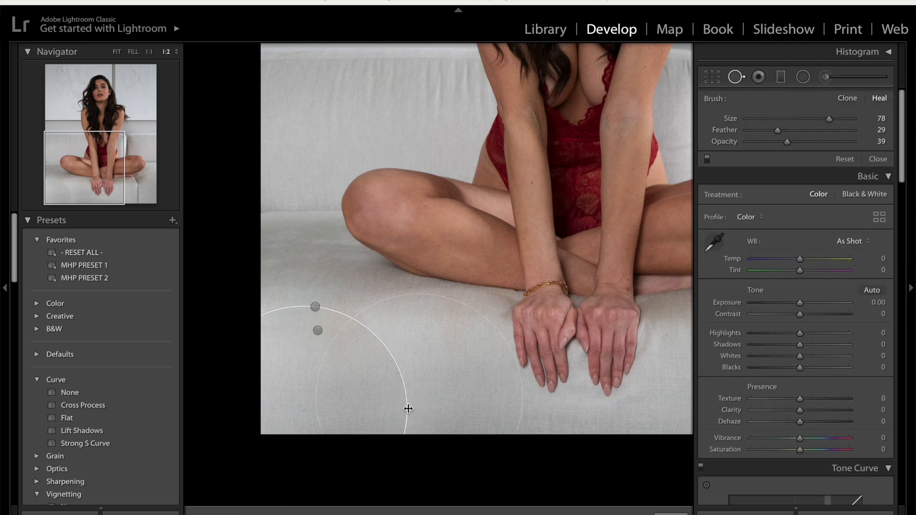
pyautogui.moveTo(414, 427)
pyautogui.mouseDown()
pyautogui.moveTo(399, 388)
pyautogui.moveTo(355, 332)
pyautogui.mouseUp()
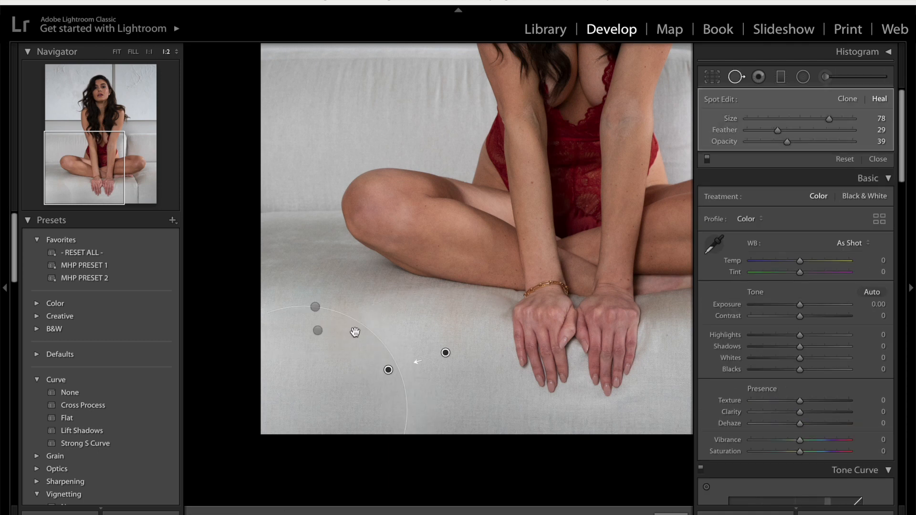
pyautogui.click(831, 142)
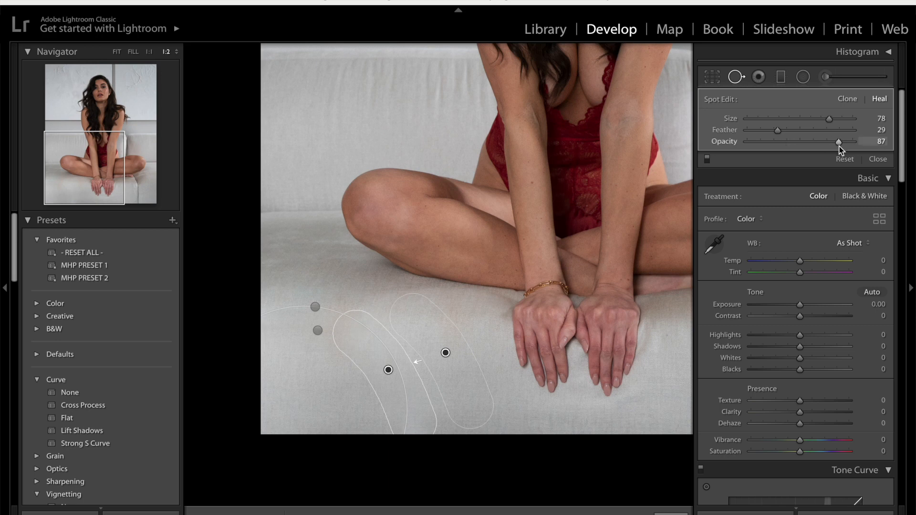
pyautogui.press('q')
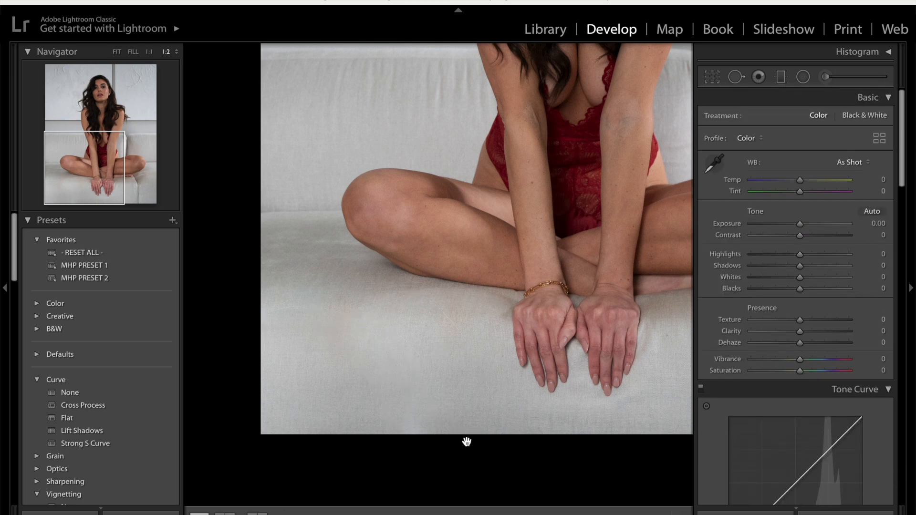
# Step: Blend the uneven sofa fabric inside the candle patch with a size 82 Heal spot sampled from nearby fabric
pyautogui.press('q')
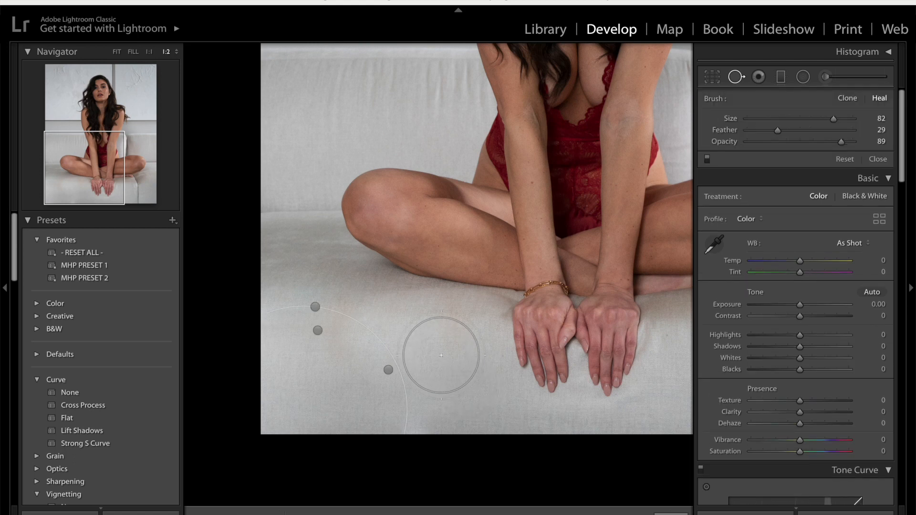
pyautogui.click(440, 355)
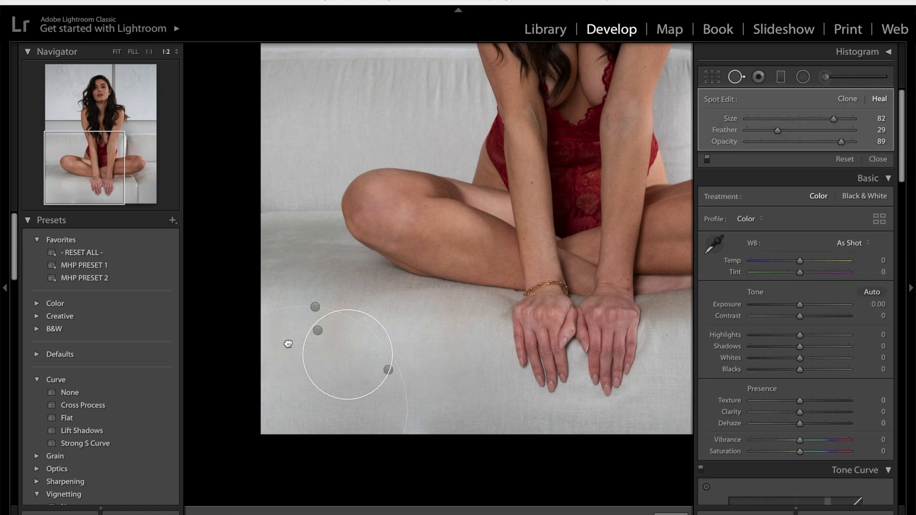
pyautogui.moveTo(364, 359); pyautogui.dragTo(371, 349)
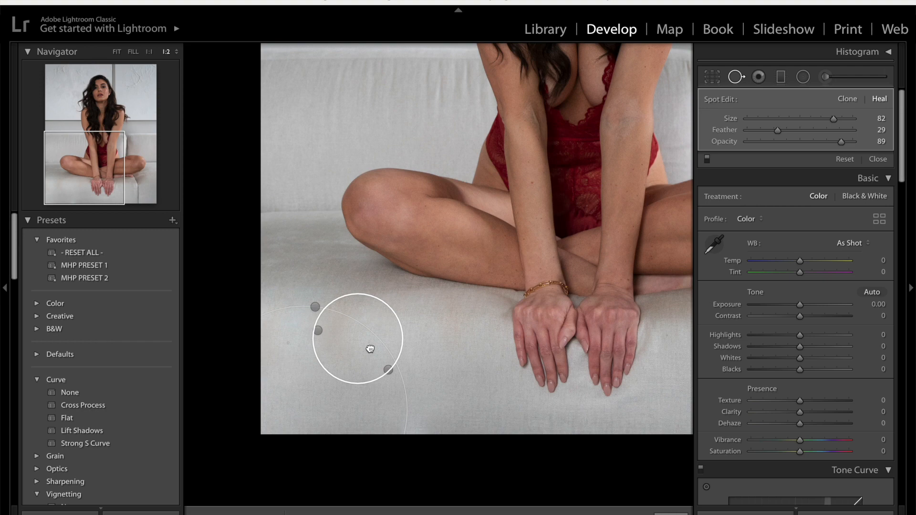
pyautogui.press('q')
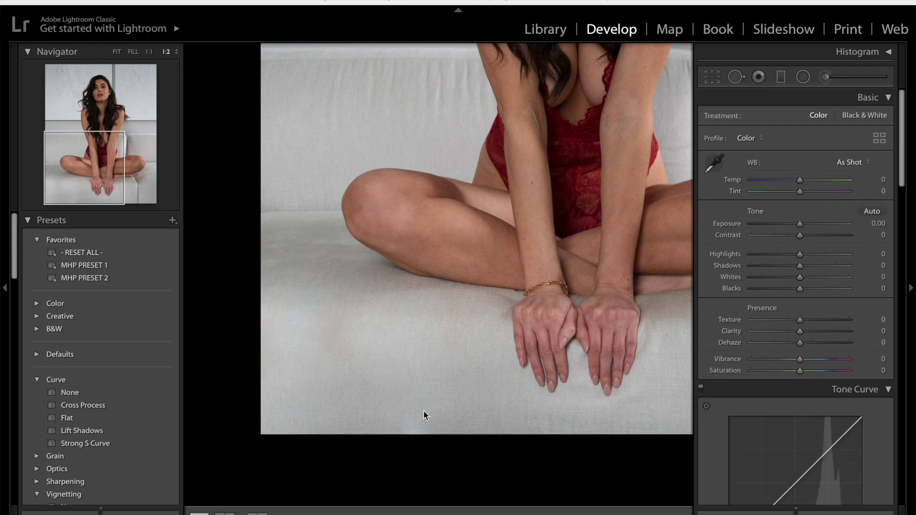
# Step: Heal the seat fabric at the photo's lower edge with a size 84 spot sampled from the fabric beyond the hands
pyautogui.press('q')
pyautogui.click(445, 418)
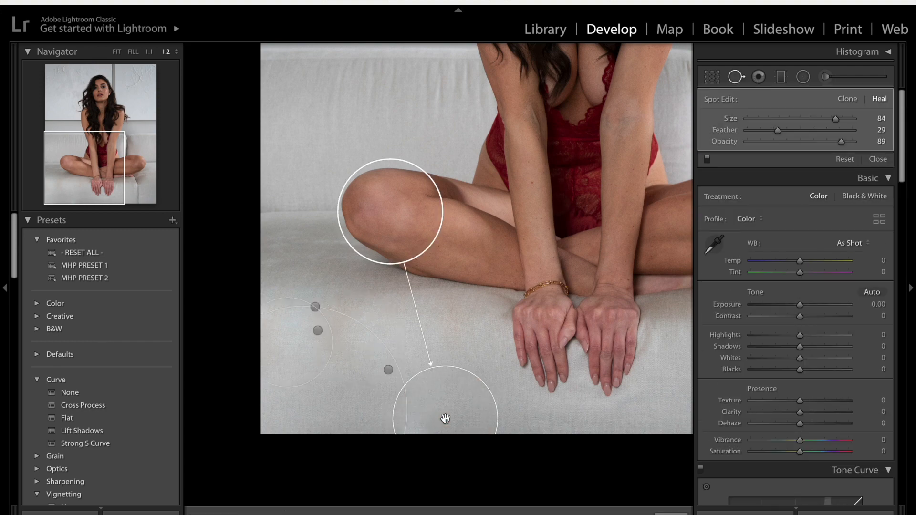
pyautogui.moveTo(445, 418); pyautogui.dragTo(418, 413)
pyautogui.moveTo(381, 220)
pyautogui.mouseDown()
pyautogui.moveTo(405, 296)
pyautogui.moveTo(406, 337)
pyautogui.moveTo(321, 380)
pyautogui.moveTo(475, 395)
pyautogui.moveTo(496, 421)
pyautogui.moveTo(667, 401)
pyautogui.moveTo(691, 388)
pyautogui.mouseUp()
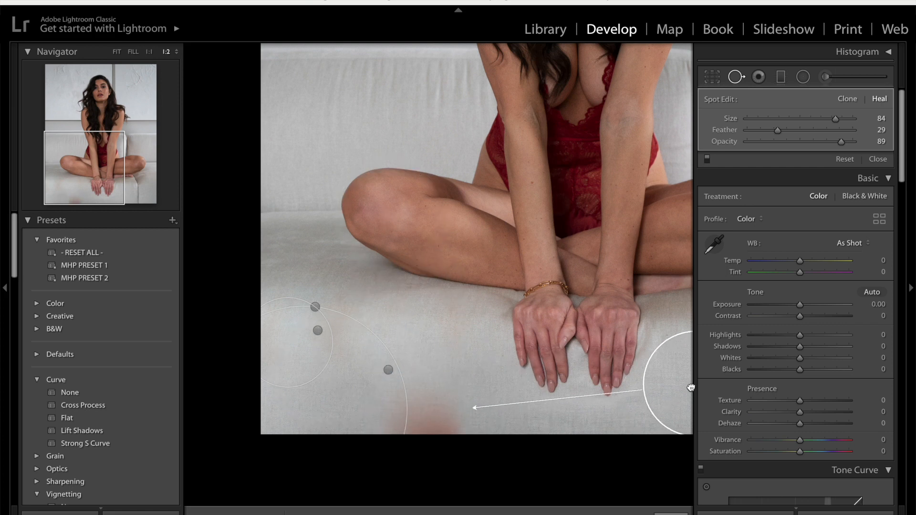
pyautogui.press('q')
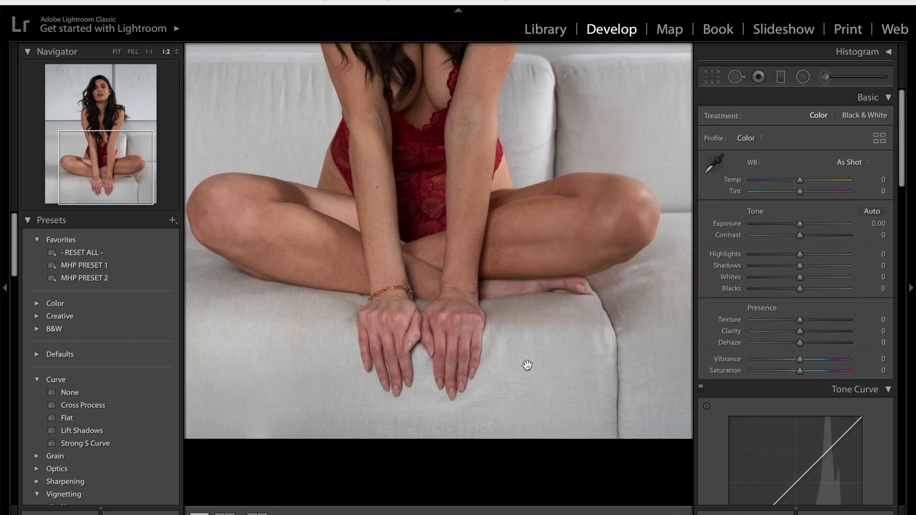
# Step: Heal the skin creases across the wrist without the bracelet, using a size 38 brush at feather 0 and opacity 100
pyautogui.click(527, 365)
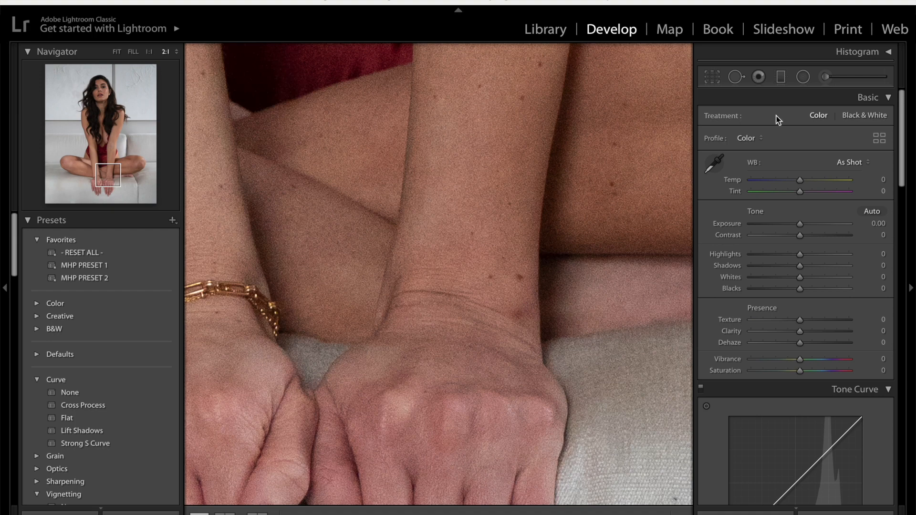
pyautogui.press('q')
pyautogui.moveTo(778, 130); pyautogui.dragTo(707, 137)
pyautogui.moveTo(851, 139); pyautogui.dragTo(852, 151)
pyautogui.scroll(-4, 397, 298)
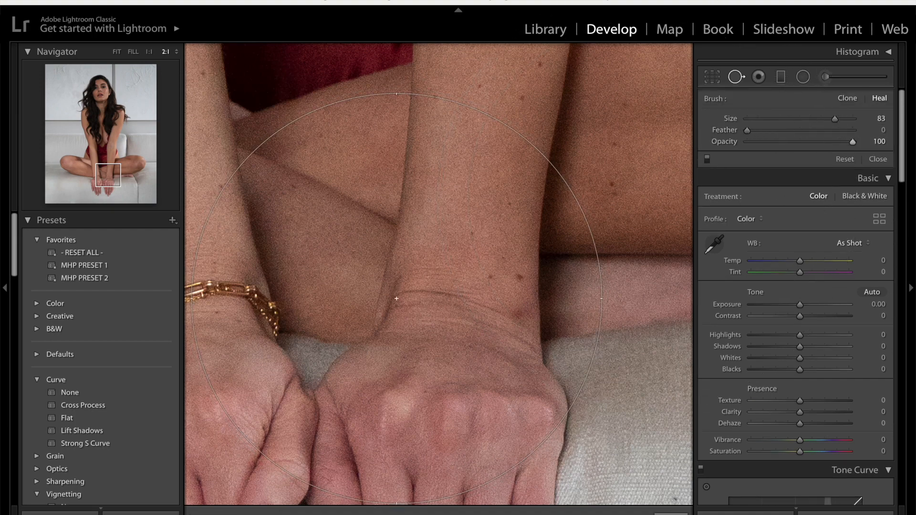
pyautogui.scroll(-10, 396, 299)
pyautogui.moveTo(412, 296)
pyautogui.mouseDown()
pyautogui.moveTo(462, 296)
pyautogui.moveTo(437, 275)
pyautogui.moveTo(516, 326)
pyautogui.moveTo(483, 310)
pyautogui.moveTo(416, 308)
pyautogui.mouseUp()
pyautogui.press('q')
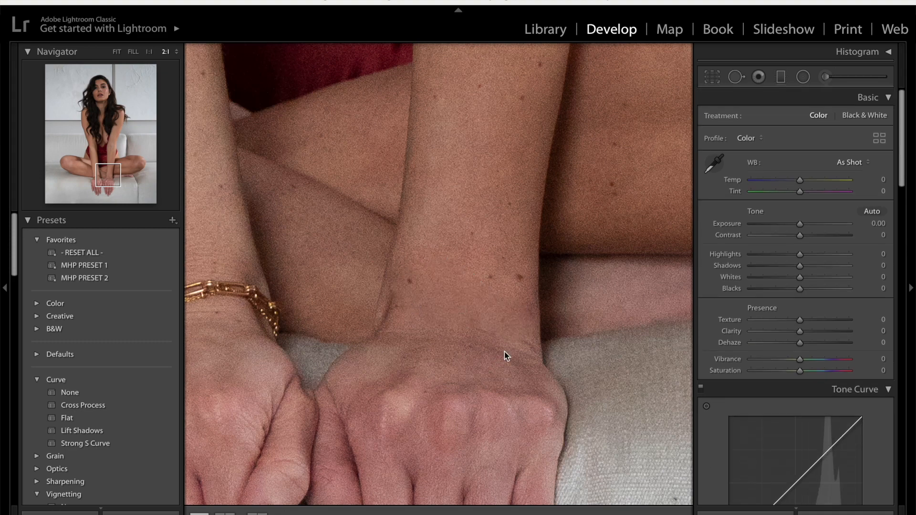
# Step: Heal the remaining crease where that wrist meets the back of the hand with a size 15 stroke
pyautogui.press('q')
pyautogui.click(530, 355)
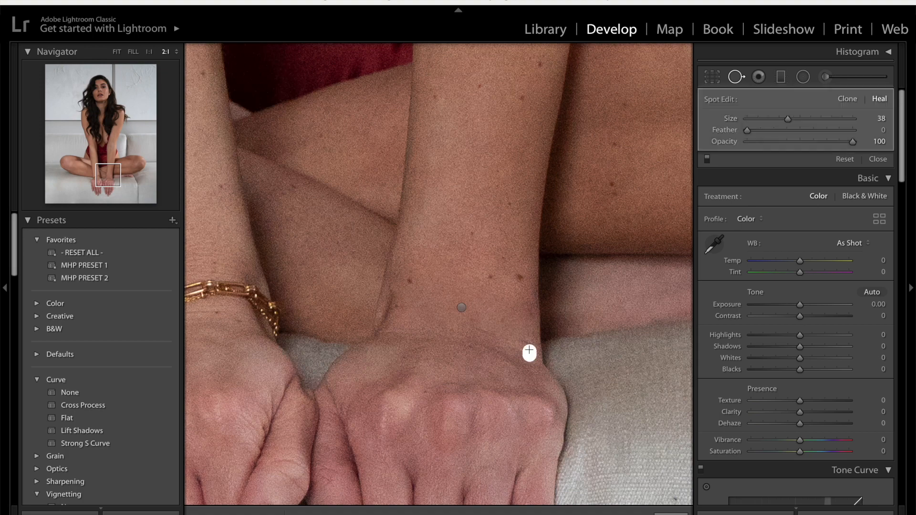
pyautogui.moveTo(503, 344); pyautogui.dragTo(467, 323)
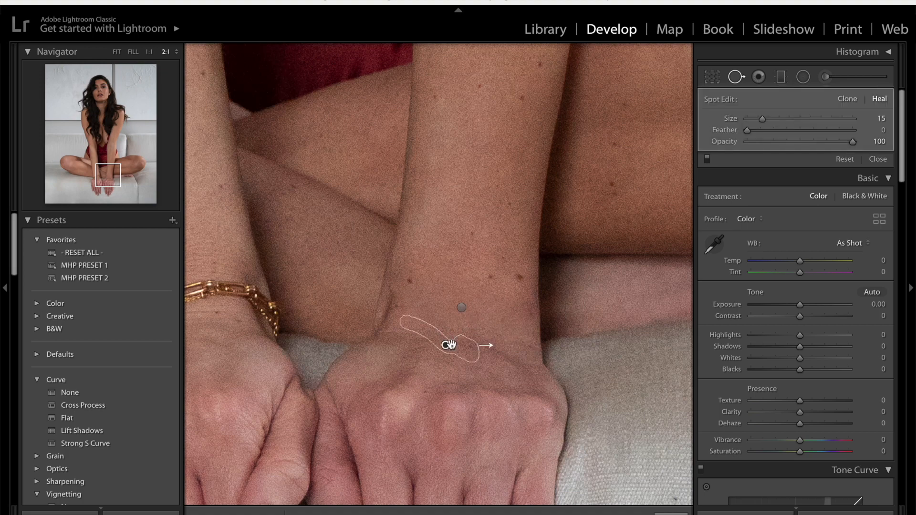
pyautogui.press('q')
# Step: Heal the short crease at the wrist's inner edge with a size 15 stroke, sampling the skin just above it
pyautogui.press('q')
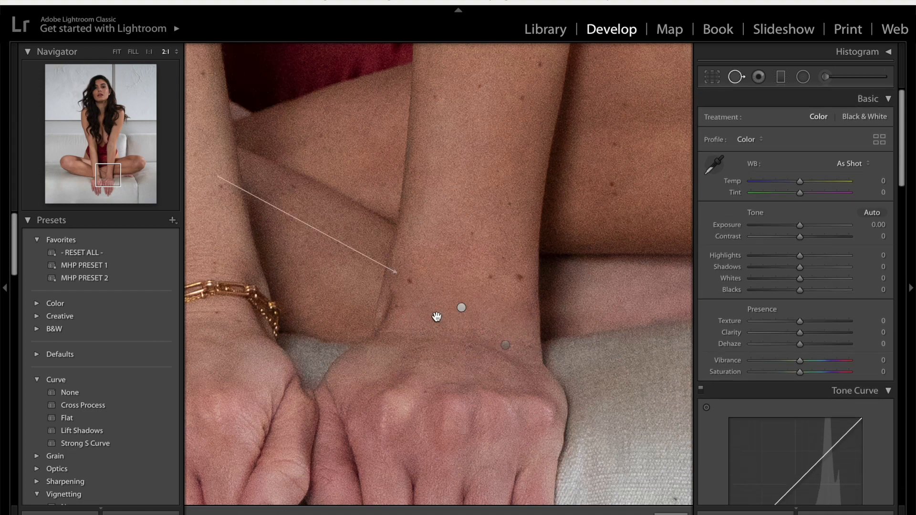
pyautogui.moveTo(398, 310); pyautogui.dragTo(440, 309)
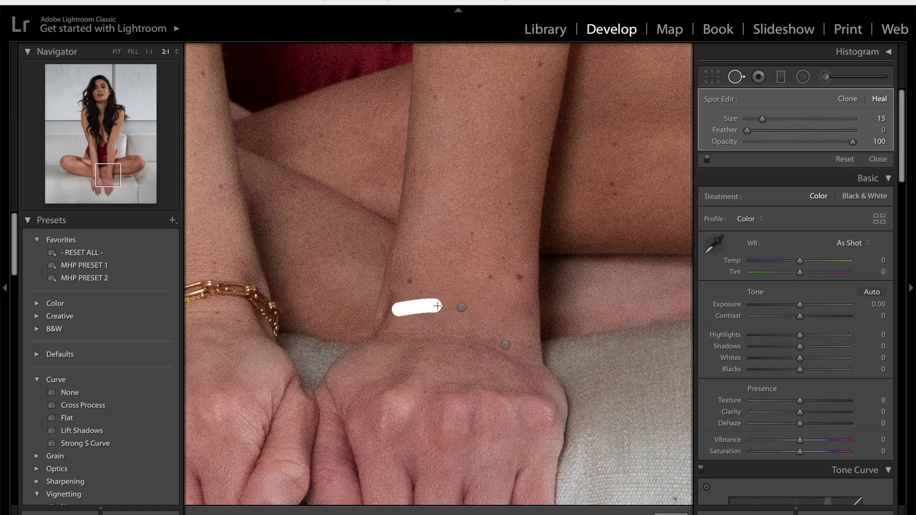
pyautogui.press('q')
pyautogui.press('q')
pyautogui.click(405, 313)
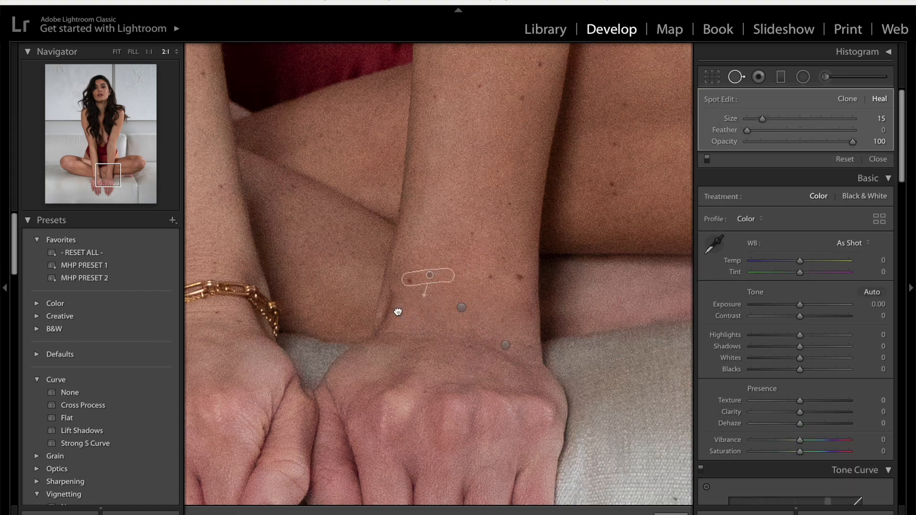
pyautogui.moveTo(423, 276); pyautogui.dragTo(423, 288)
pyautogui.press('q')
pyautogui.press('q')
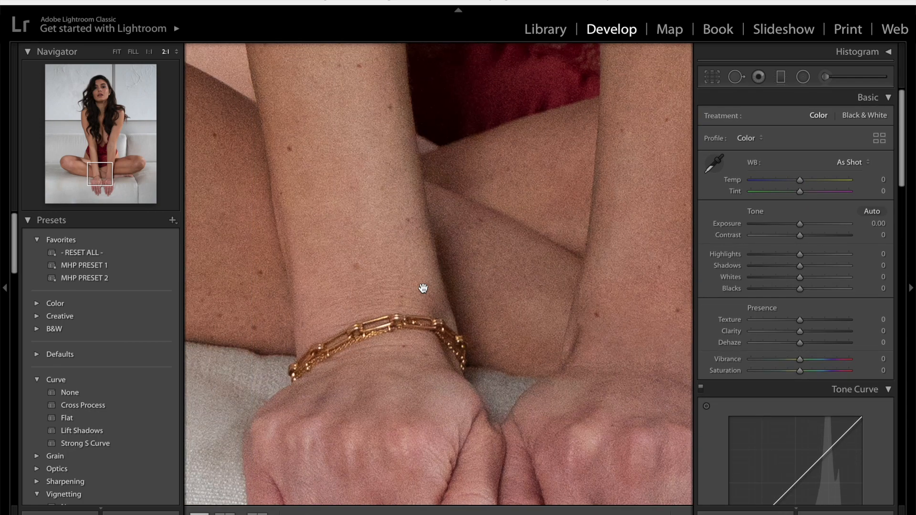
# Step: Heal the blemish below the mouth corner and the one by the jawline, using a size 25 spot at opacity 100 for the jawline one
pyautogui.scroll(10, 423, 288)
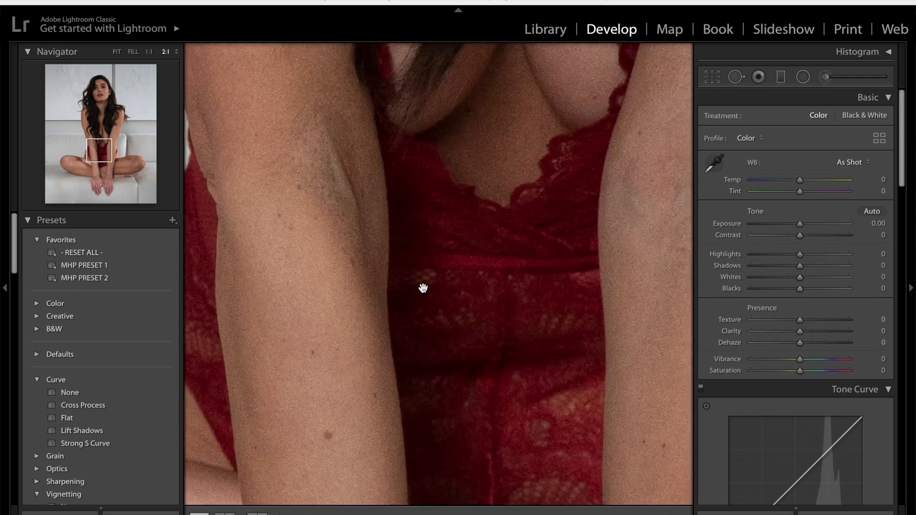
pyautogui.scroll(10, 424, 288)
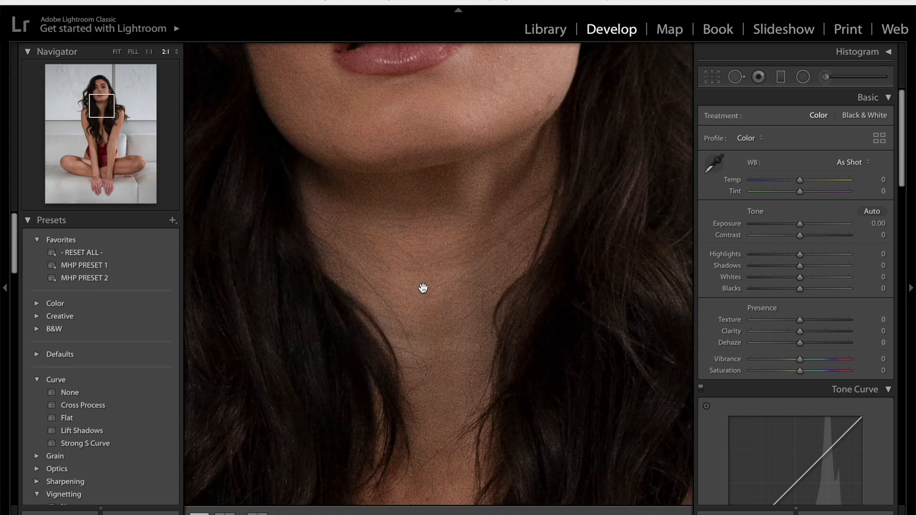
pyautogui.scroll(-1, 423, 288)
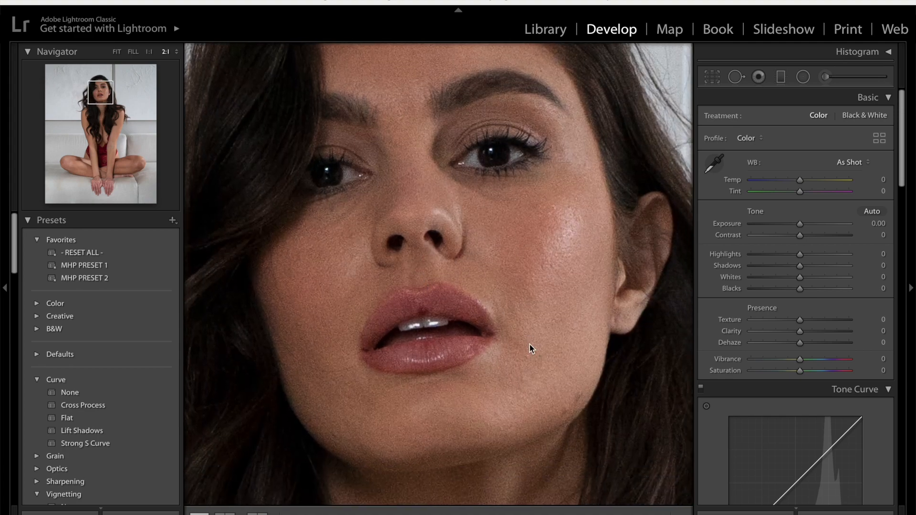
pyautogui.press('q')
pyautogui.click(523, 381)
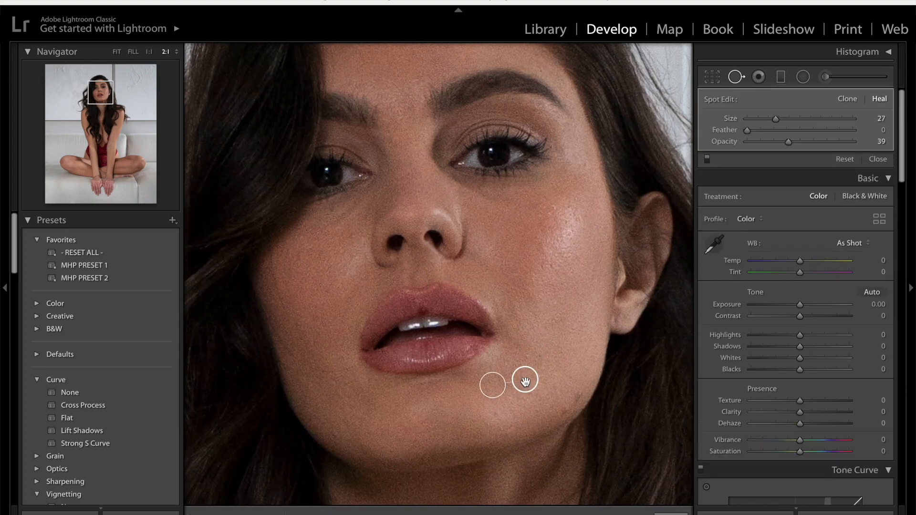
pyautogui.click(560, 407)
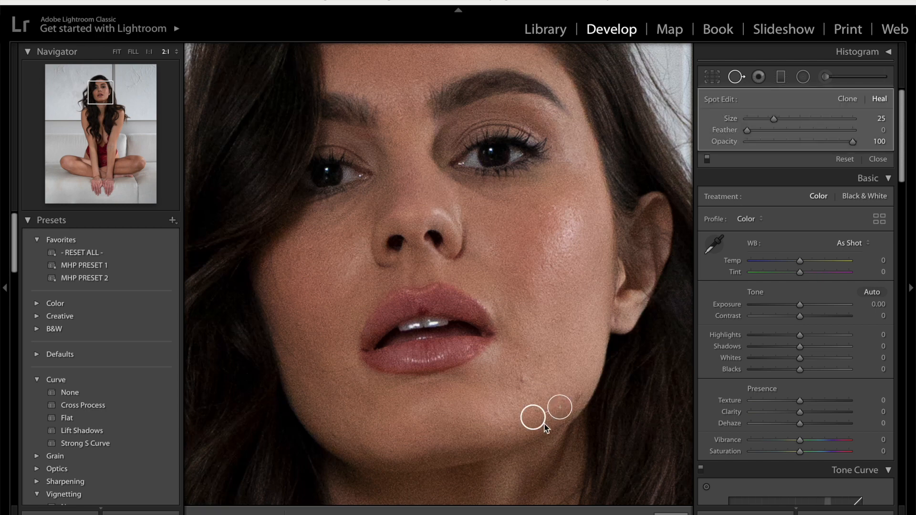
pyautogui.click(522, 383)
pyautogui.moveTo(534, 342); pyautogui.dragTo(558, 376)
pyautogui.press('q')
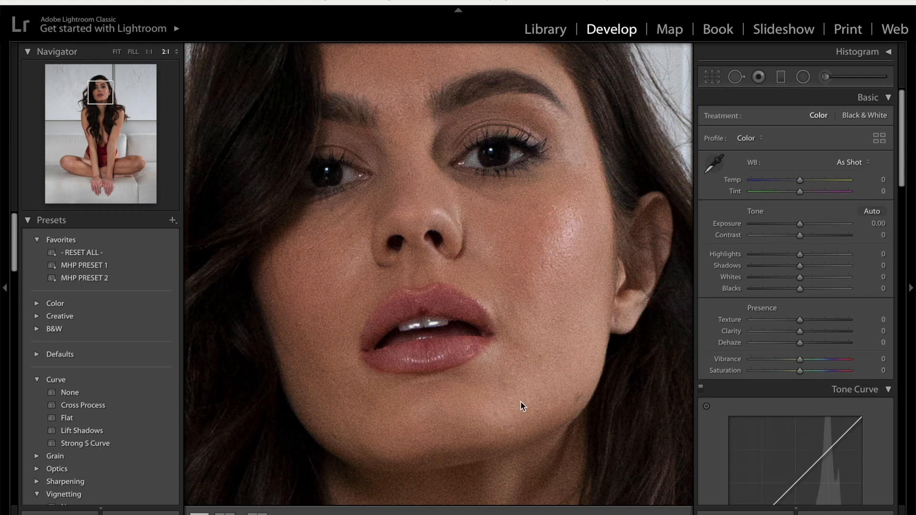
# Step: Heal the crease running down from the mouth corner with a size 28 stroke sampled from the adjacent cheek, reducing its opacity to 89
pyautogui.press('q')
pyautogui.moveTo(498, 301); pyautogui.dragTo(527, 359)
pyautogui.moveTo(555, 271)
pyautogui.mouseDown()
pyautogui.moveTo(554, 353)
pyautogui.moveTo(558, 341)
pyautogui.mouseUp()
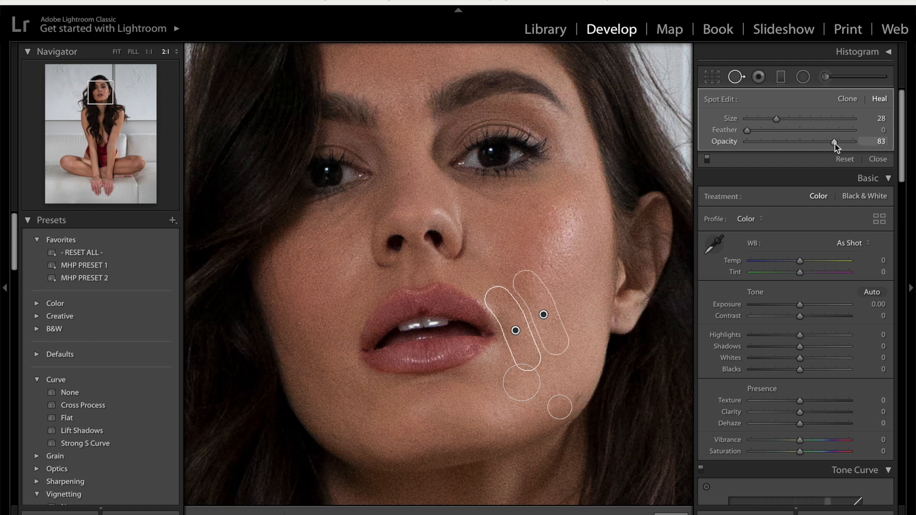
pyautogui.press('q')
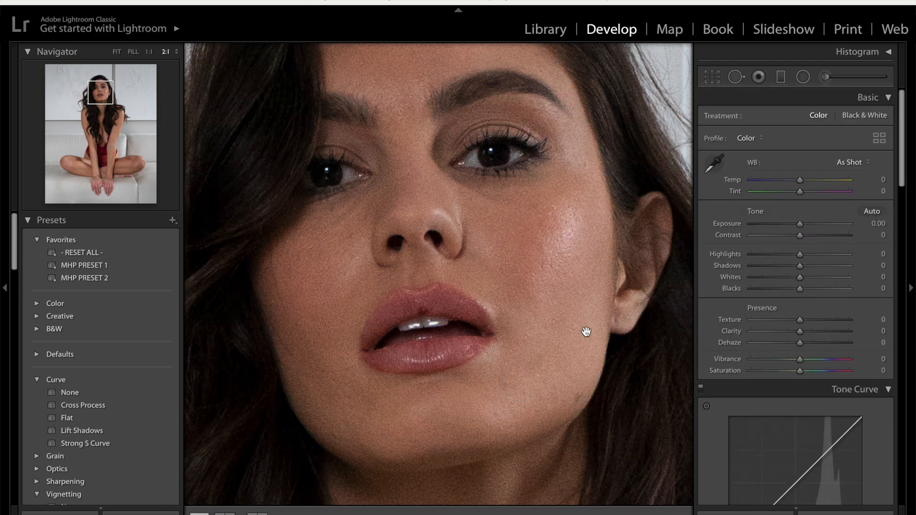
# Step: Heal two patches of cheek skin beside the mouth with size 46 spots at feather 0 and opacity 89, sampling nearby skin
pyautogui.press('q')
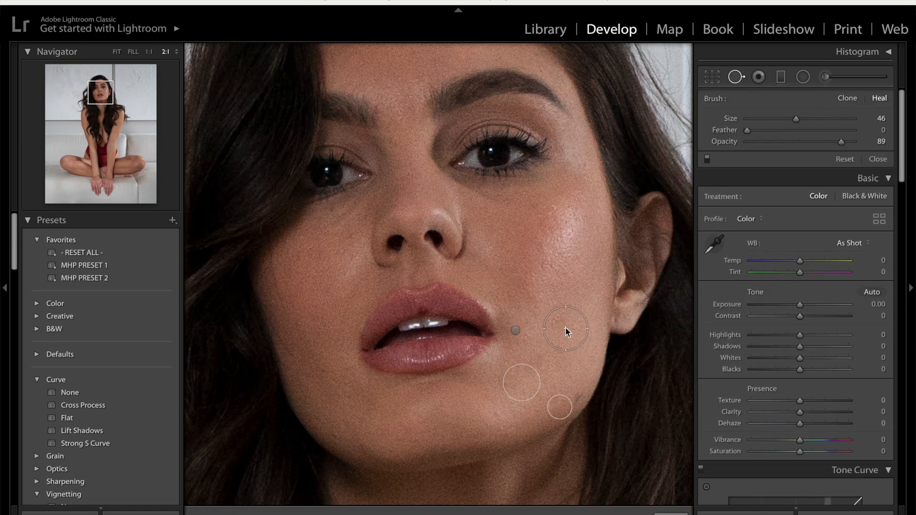
pyautogui.click(566, 328)
pyautogui.moveTo(537, 391)
pyautogui.mouseDown()
pyautogui.moveTo(560, 370)
pyautogui.moveTo(579, 292)
pyautogui.mouseUp()
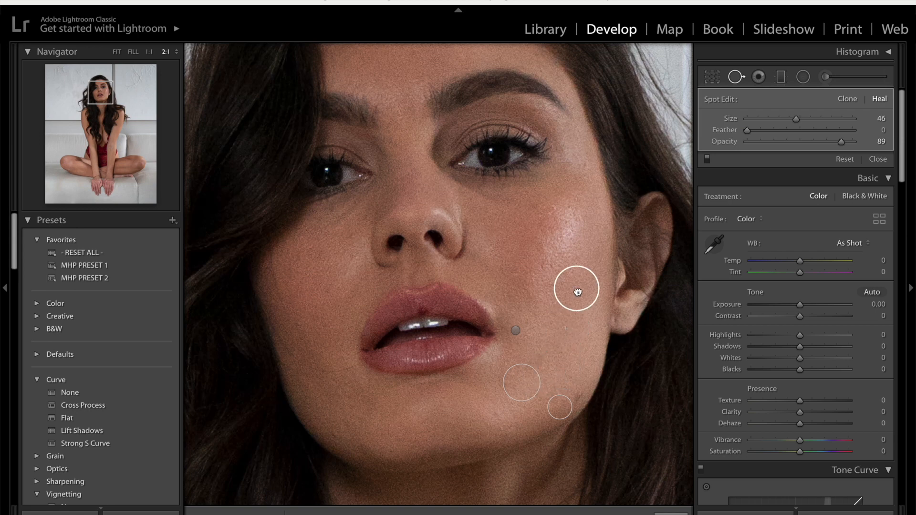
pyautogui.press('q')
pyautogui.press('q')
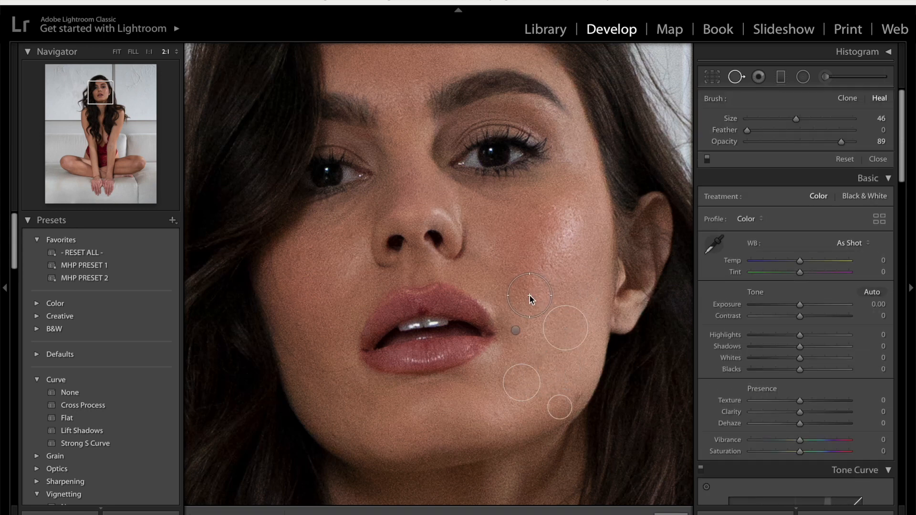
pyautogui.click(537, 318)
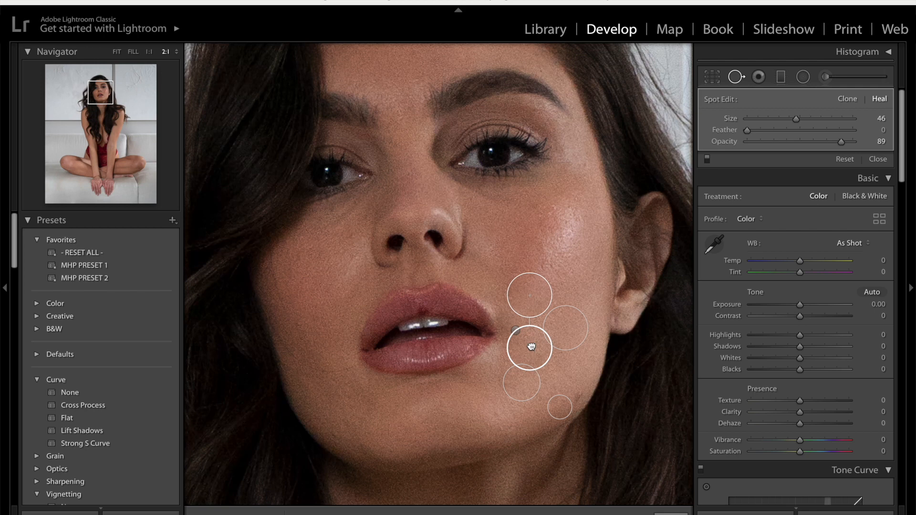
pyautogui.press('q')
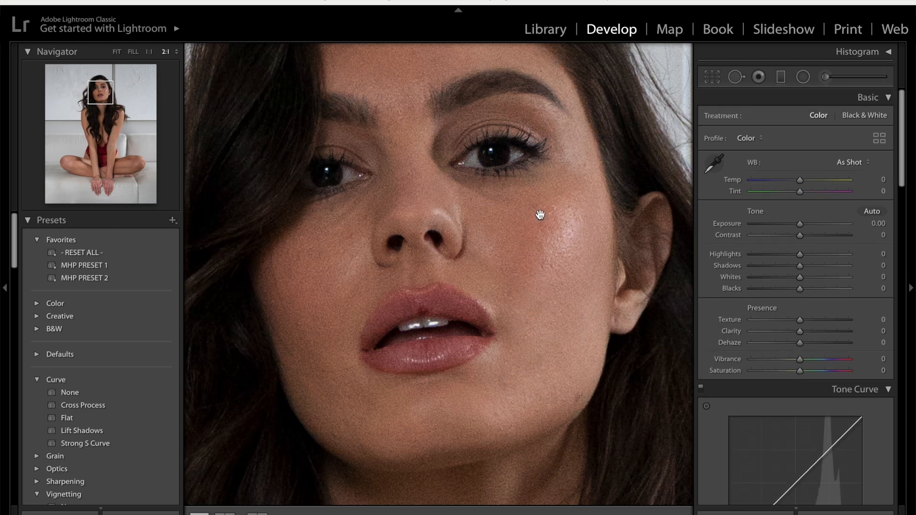
# Step: Soften the skin on both cheeks, including the shiny cheekbone, with size 46 healing spots at opacity 39
pyautogui.press('q')
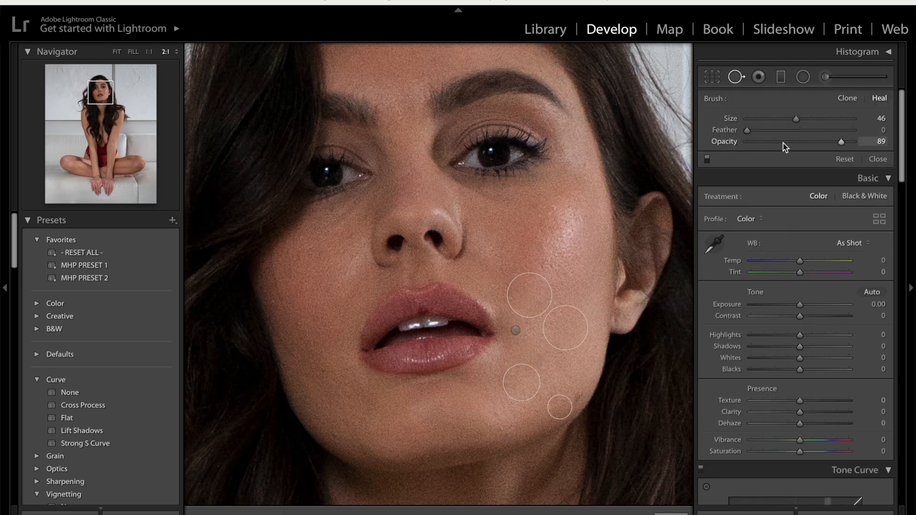
pyautogui.moveTo(785, 143); pyautogui.dragTo(788, 142)
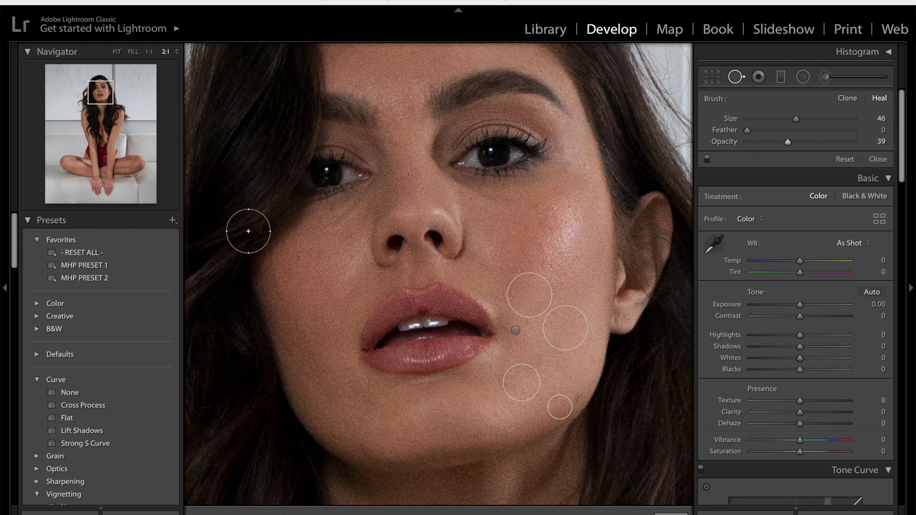
pyautogui.click(337, 284)
pyautogui.press('q')
pyautogui.press('q')
pyautogui.click(547, 257)
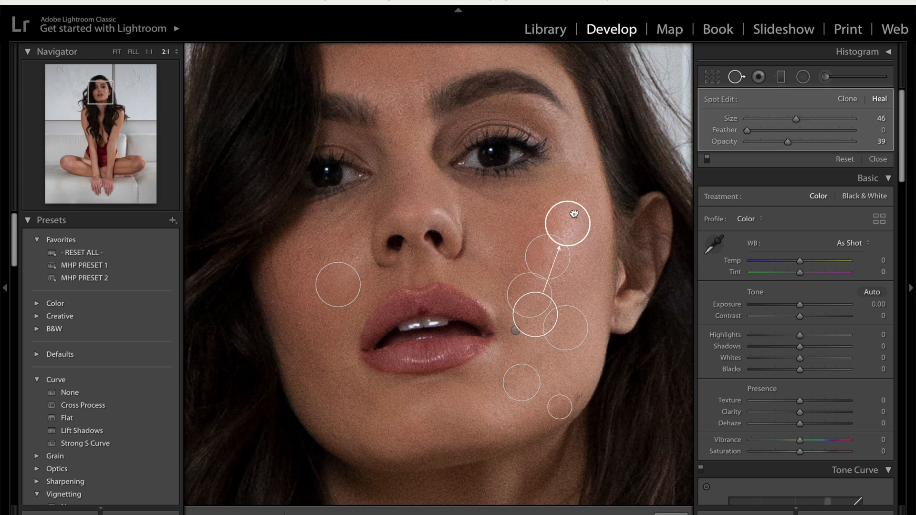
pyautogui.press('q')
# Step: Heal the marks below the hair-side eye and beside the nose with a short stroke and small spots, size 17 at opacity 100
pyautogui.press('q')
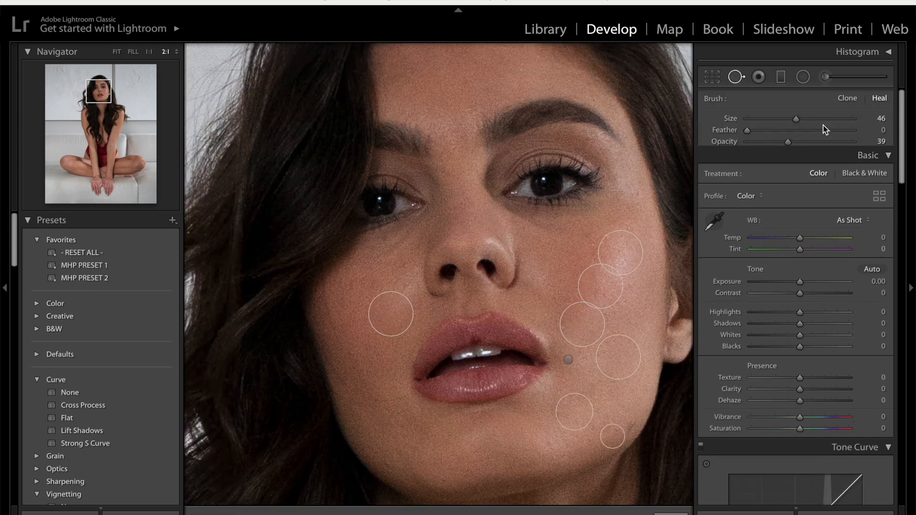
pyautogui.scroll(-8, 395, 233)
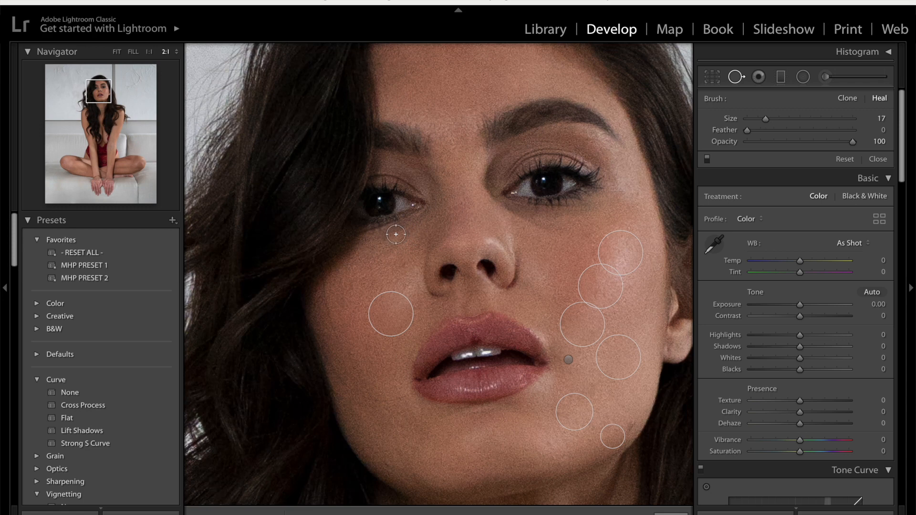
pyautogui.moveTo(387, 252)
pyautogui.mouseDown()
pyautogui.moveTo(414, 232)
pyautogui.moveTo(377, 269)
pyautogui.moveTo(390, 268)
pyautogui.mouseUp()
pyautogui.press('q')
pyautogui.press('q')
pyautogui.click(406, 287)
pyautogui.press('q')
pyautogui.press('q')
pyautogui.press('q')
pyautogui.scroll(3, 403, 314)
pyautogui.scroll(-3, 507, 243)
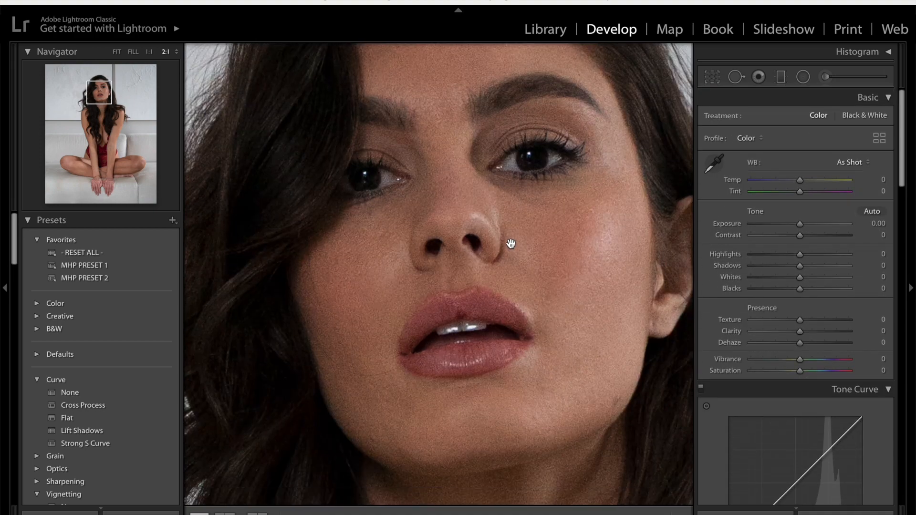
# Step: Heal two more patches on the lower cheek beside the mouth with size 38 spots at opacity 100, sampled from the outer cheek
pyautogui.press('q')
pyautogui.scroll(4, 571, 335)
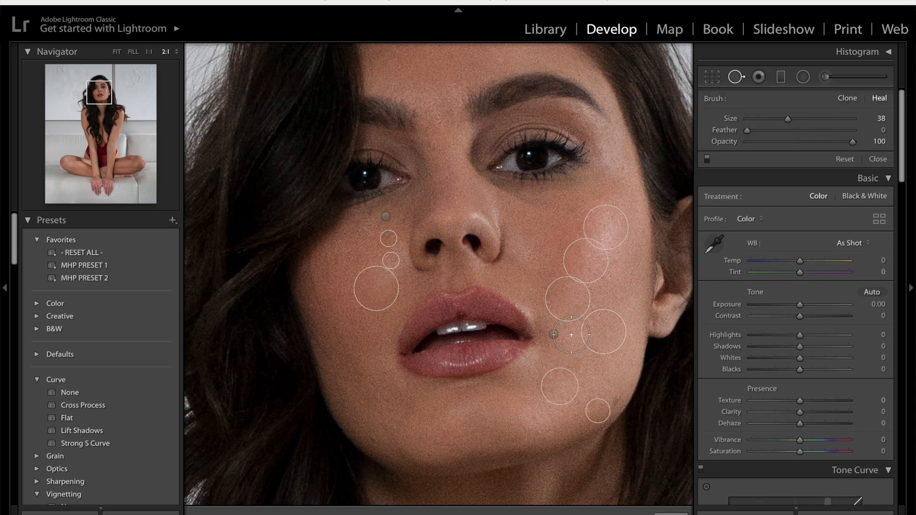
pyautogui.click(571, 335)
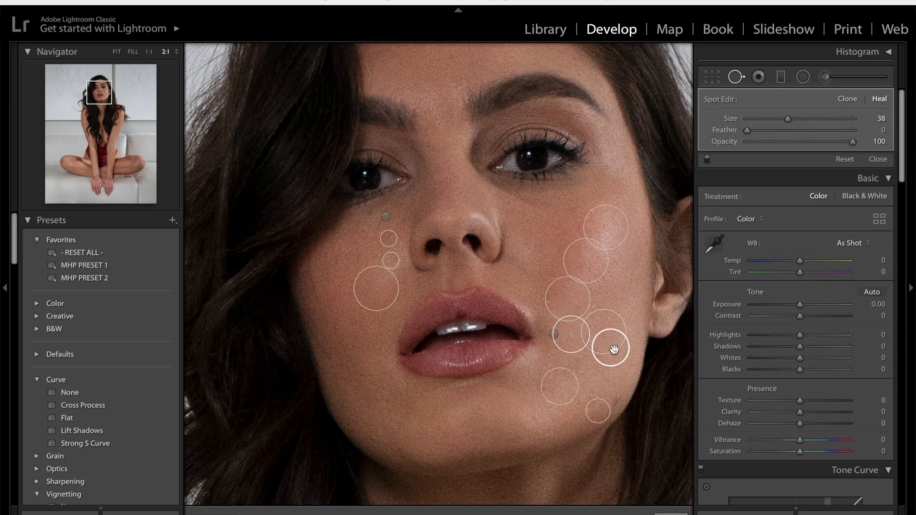
pyautogui.press('q')
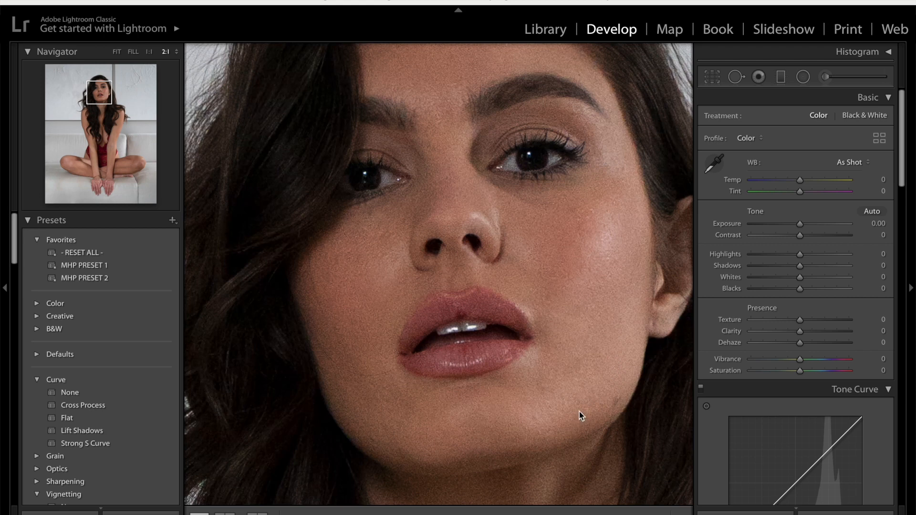
pyautogui.press('q')
pyautogui.click(579, 366)
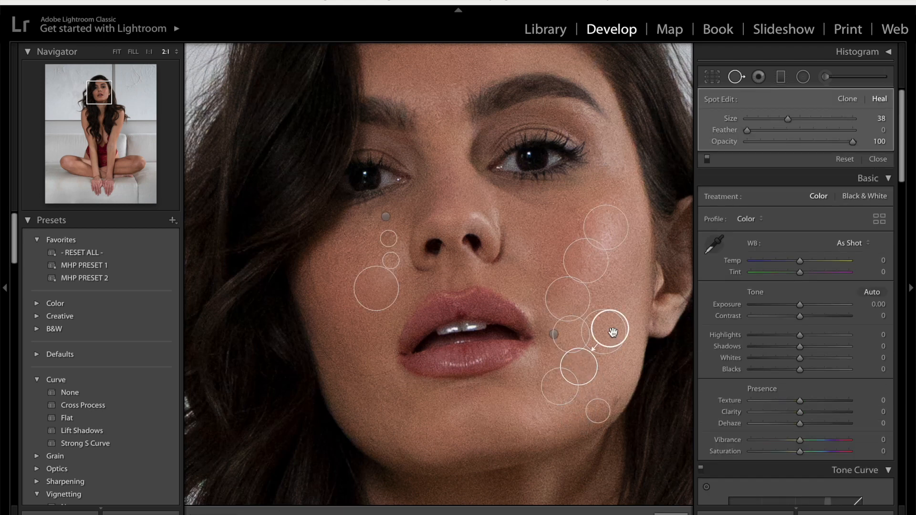
pyautogui.press('q')
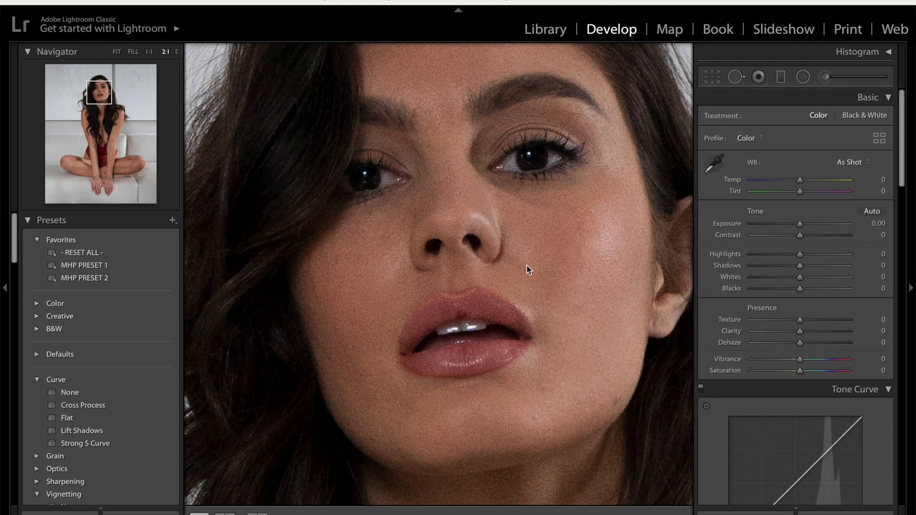
# Step: Heal the fold between the nostril and the cheek with a size 38 stroke at opacity 100, moving its sample onto the cheek
pyautogui.press('q')
pyautogui.moveTo(535, 263); pyautogui.dragTo(570, 284)
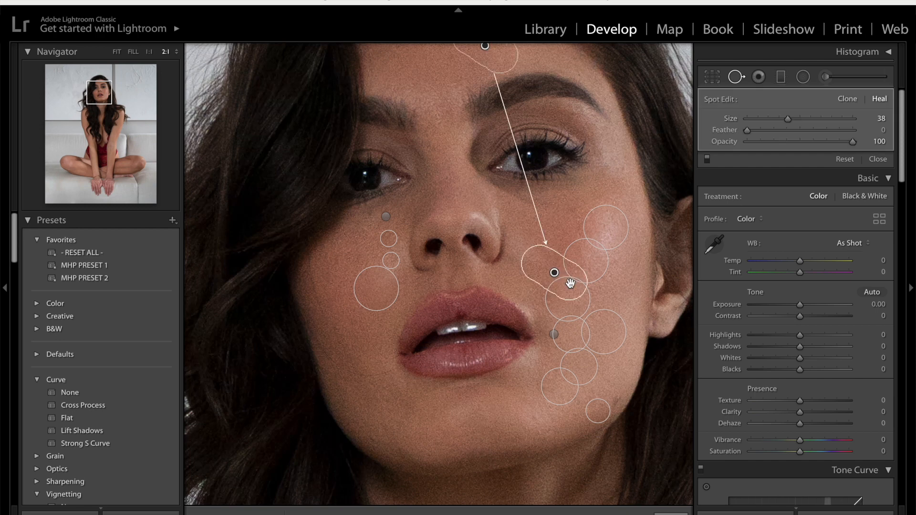
pyautogui.moveTo(496, 58)
pyautogui.mouseDown()
pyautogui.moveTo(574, 225)
pyautogui.moveTo(577, 260)
pyautogui.mouseUp()
pyautogui.press('q')
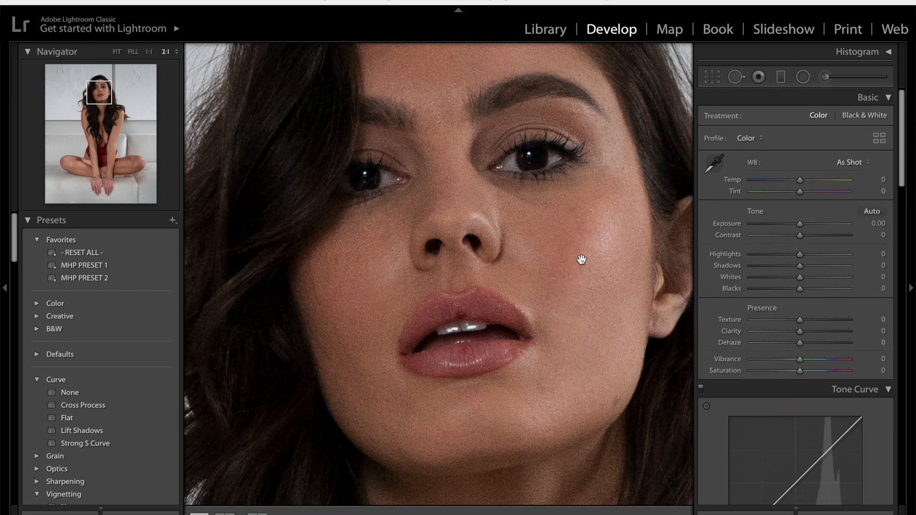
pyautogui.click(803, 77)
pyautogui.hotkey('shift', 'm')
# Step: Apply the MHP PRESET 1 preset to the photo, and set Shadows to +65 and Highlights to −50
pyautogui.click(628, 222)
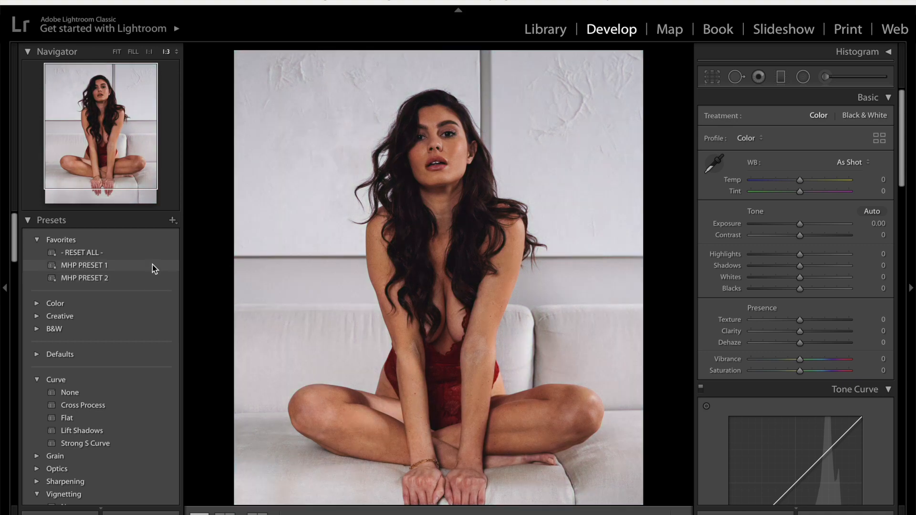
pyautogui.click(153, 264)
pyautogui.moveTo(826, 267); pyautogui.dragTo(831, 269)
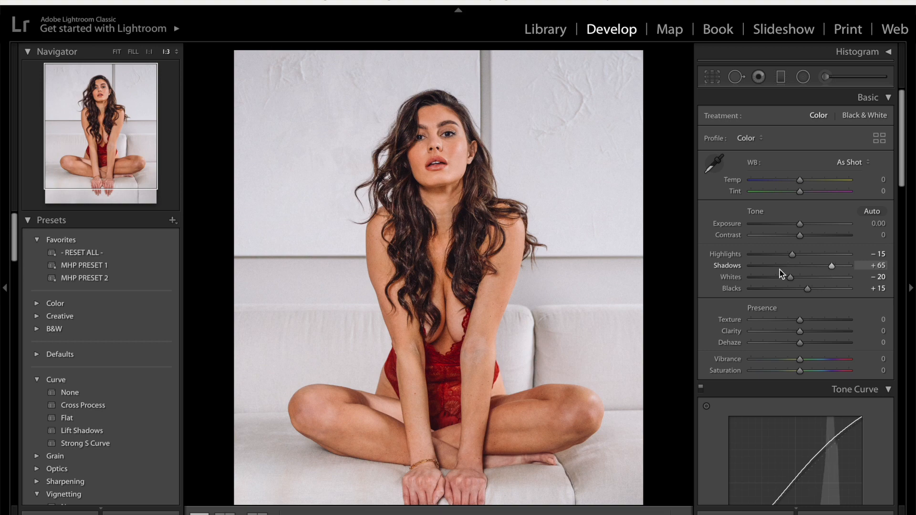
pyautogui.moveTo(782, 256); pyautogui.dragTo(781, 262)
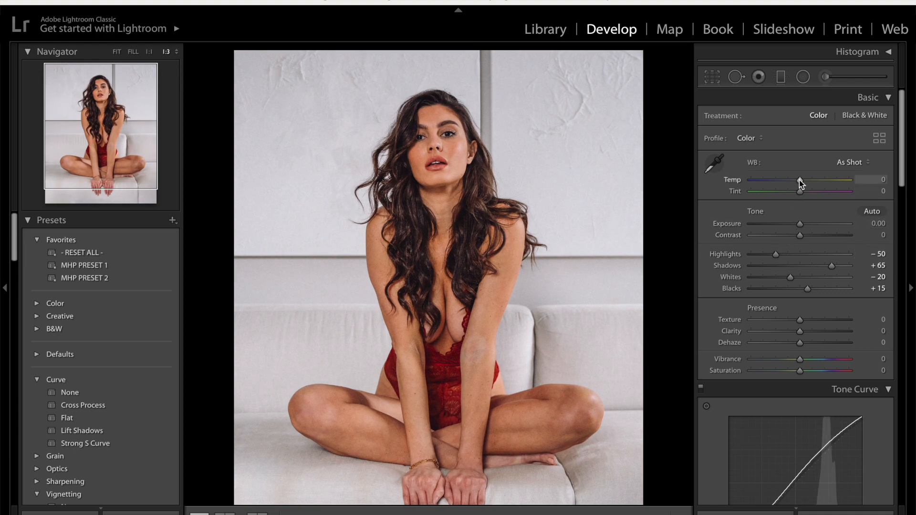
# Step: Set Temp to −5, Exposure to −0.15, Texture to −20 and Clarity to −13
pyautogui.moveTo(800, 180); pyautogui.dragTo(797, 181)
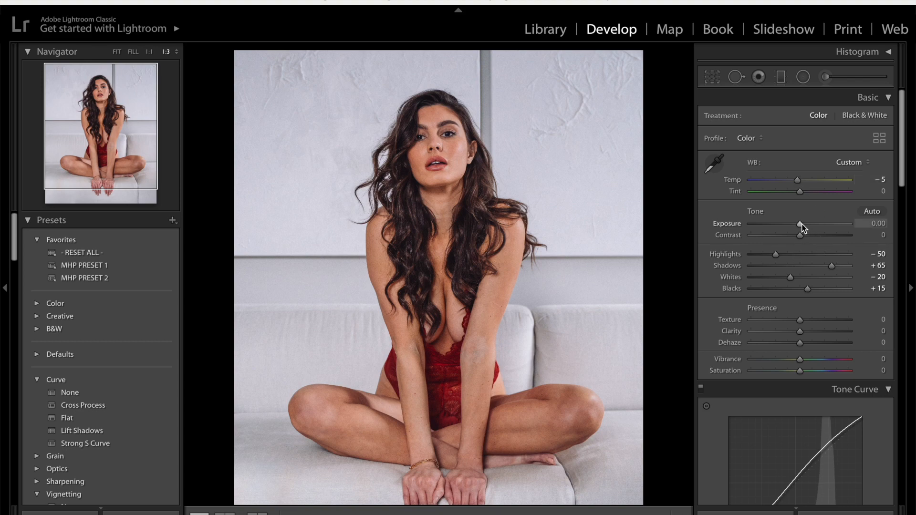
pyautogui.moveTo(800, 223); pyautogui.dragTo(798, 223)
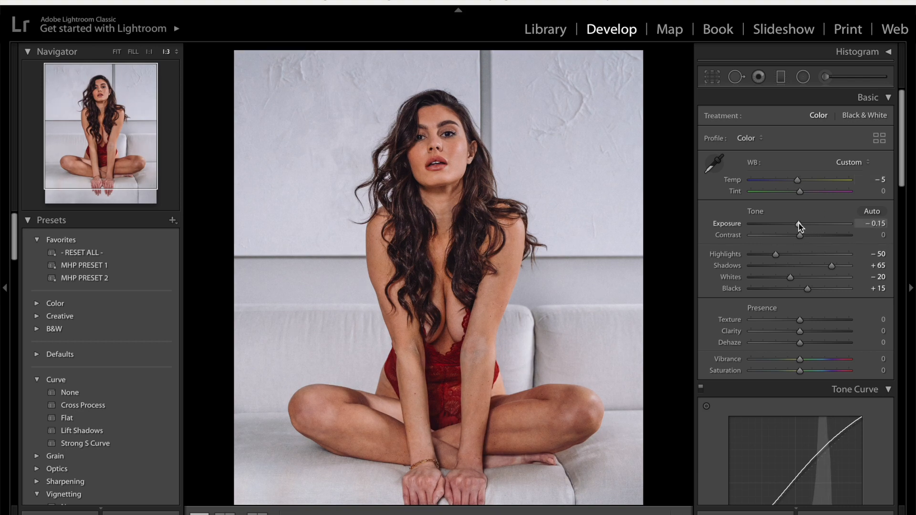
pyautogui.moveTo(787, 322); pyautogui.dragTo(788, 321)
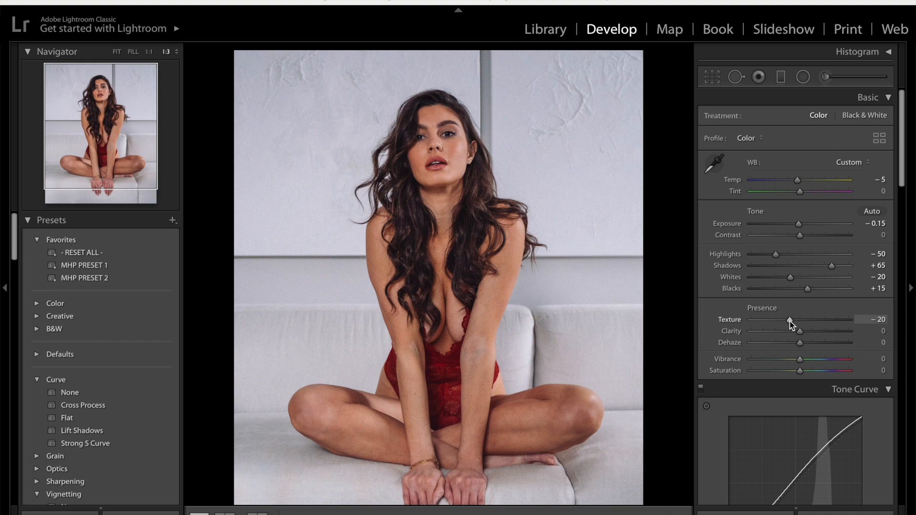
pyautogui.moveTo(799, 331); pyautogui.dragTo(794, 333)
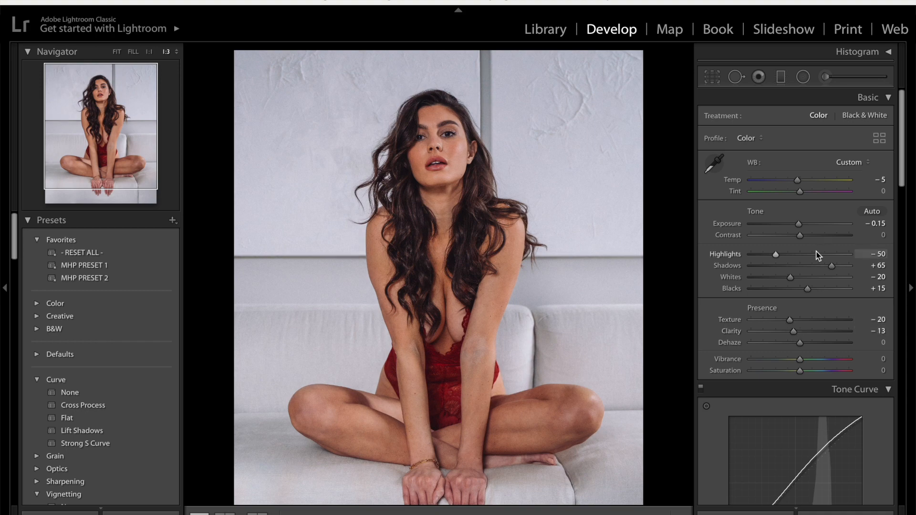
pyautogui.scroll(-4, 547, 336)
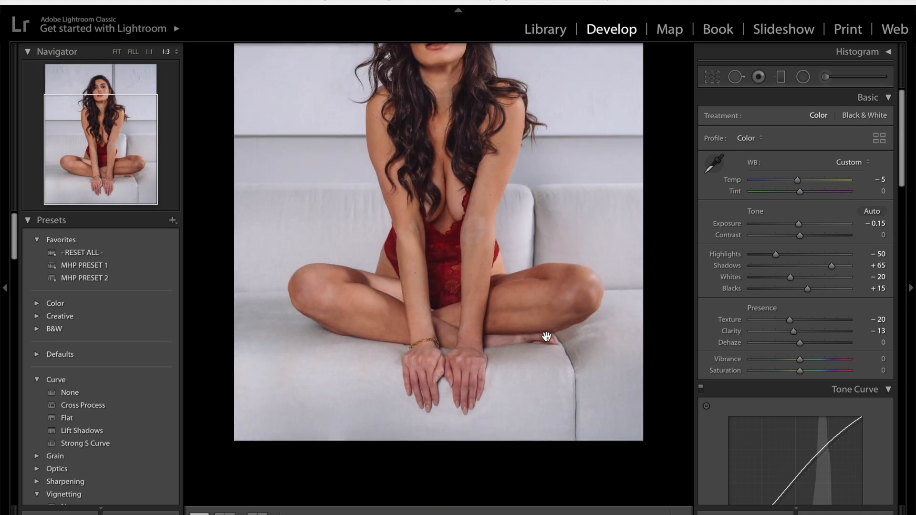
pyautogui.scroll(1, 547, 336)
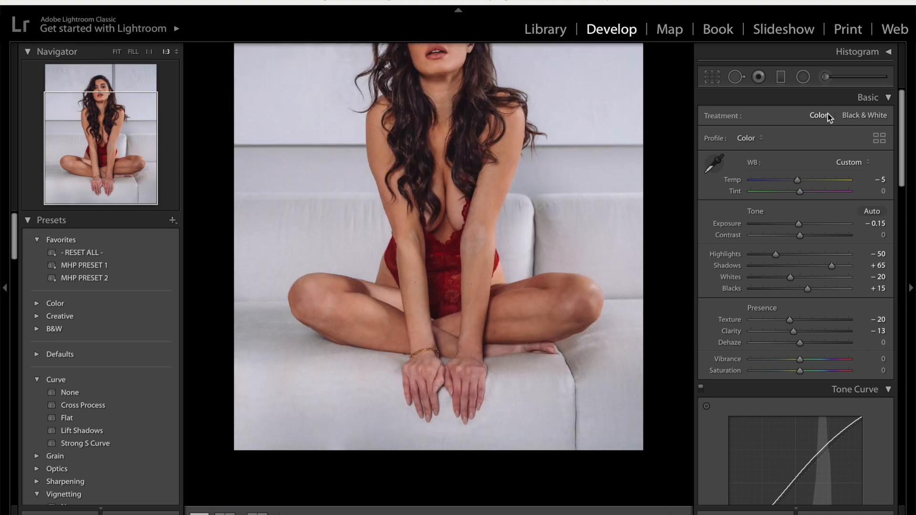
# Step: Draw a wide radial filter around the crossed legs, choose the Exposure effect and set its Exposure to 0.29
pyautogui.click(803, 77)
pyautogui.moveTo(432, 302); pyautogui.dragTo(610, 357)
pyautogui.click(763, 119)
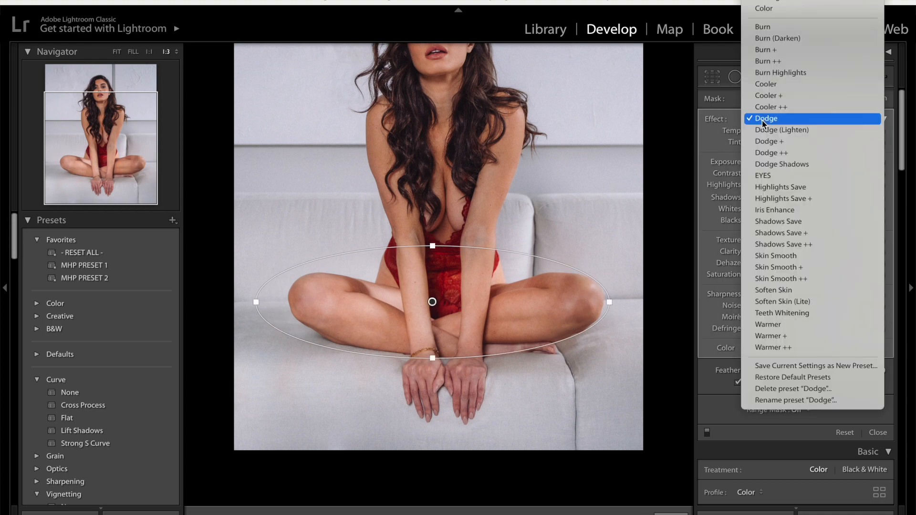
pyautogui.scroll(5, 797, 15)
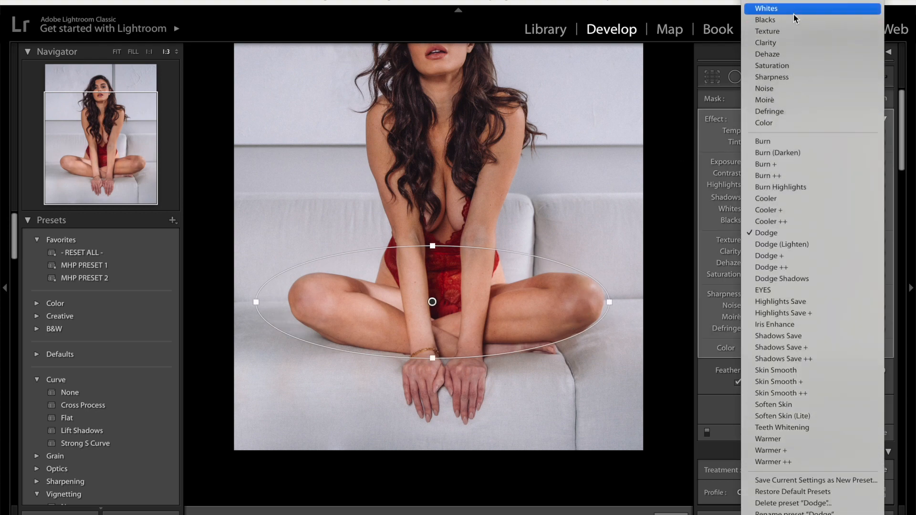
pyautogui.scroll(3, 793, 15)
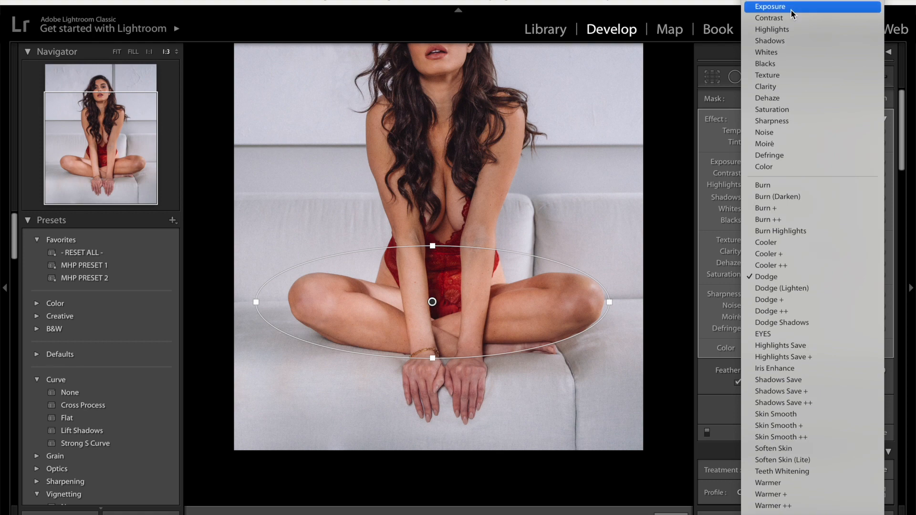
pyautogui.click(792, 9)
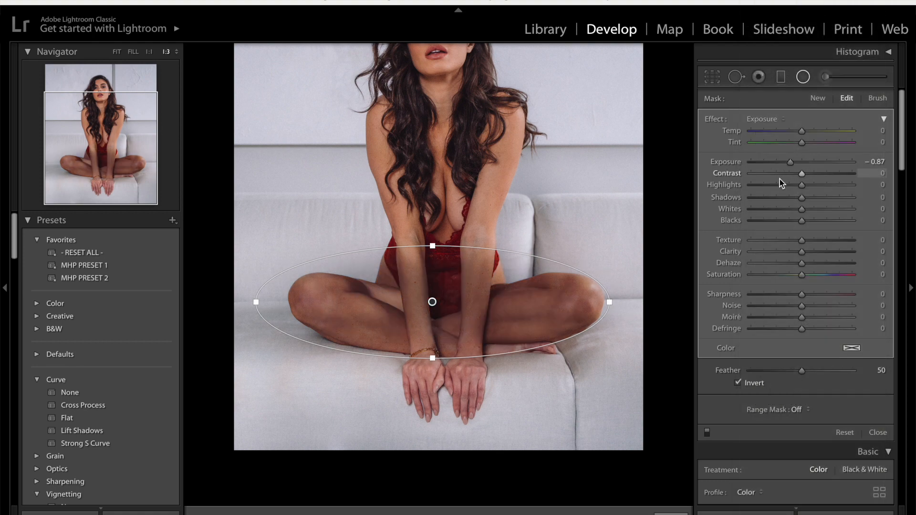
pyautogui.click(805, 162)
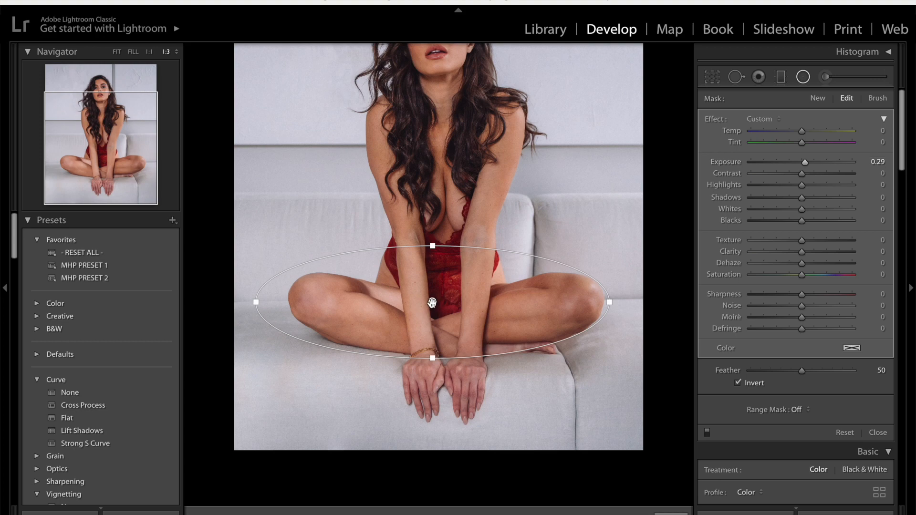
# Step: Recentre the radial filter on the crossed legs, narrow it to fit the knees and slightly raise its Exposure
pyautogui.moveTo(433, 305)
pyautogui.mouseDown()
pyautogui.moveTo(453, 308)
pyautogui.moveTo(444, 303)
pyautogui.mouseUp()
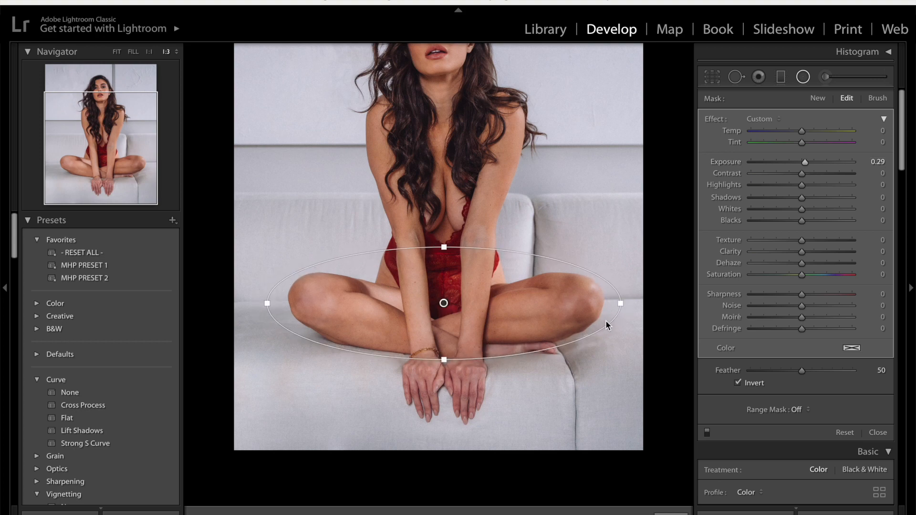
pyautogui.moveTo(620, 307); pyautogui.dragTo(610, 304)
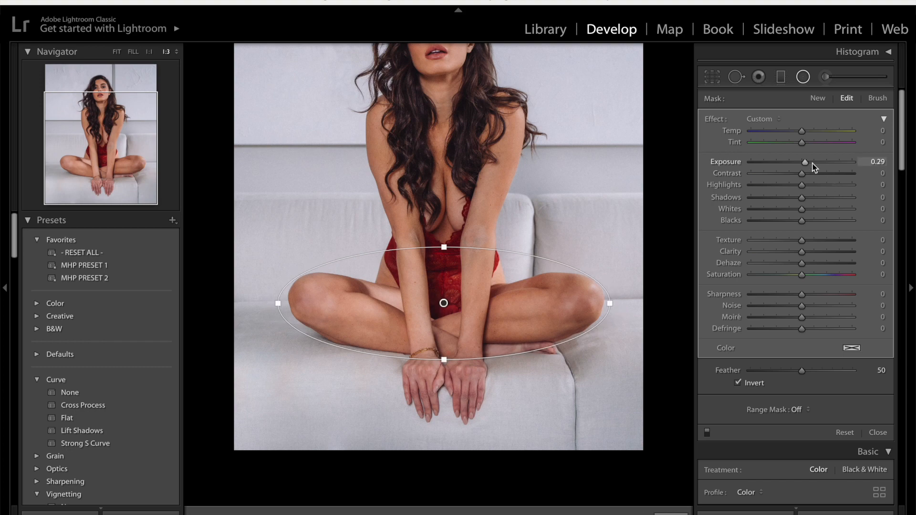
pyautogui.moveTo(803, 161); pyautogui.dragTo(806, 162)
pyautogui.hotkey('shift', 'm')
# Step: Set the photo's Tint to +13 and Saturation to −7
pyautogui.press('super+alt+minus')
pyautogui.press('super+alt+minus')
pyautogui.press('super+alt+equal')
pyautogui.press('super+alt+equal')
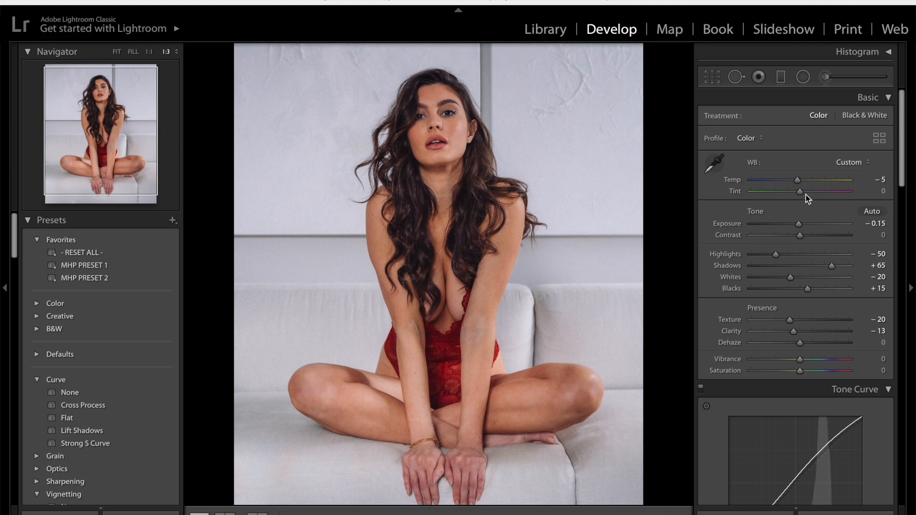
pyautogui.moveTo(797, 194); pyautogui.dragTo(807, 194)
pyautogui.click(794, 371)
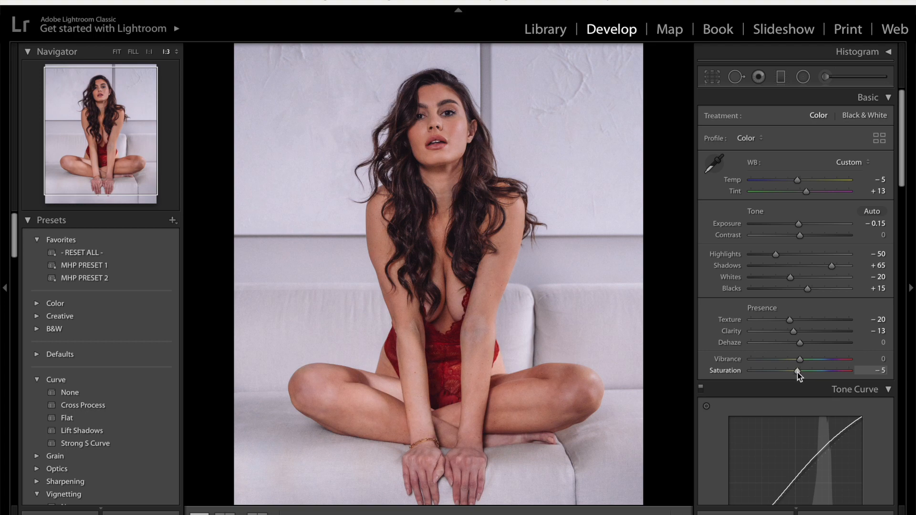
# Step: Add a small radial filter over the iris of the fully visible eye with the EYES effect, and centre it on the pupil
pyautogui.click(504, 170)
pyautogui.scroll(15, 504, 171)
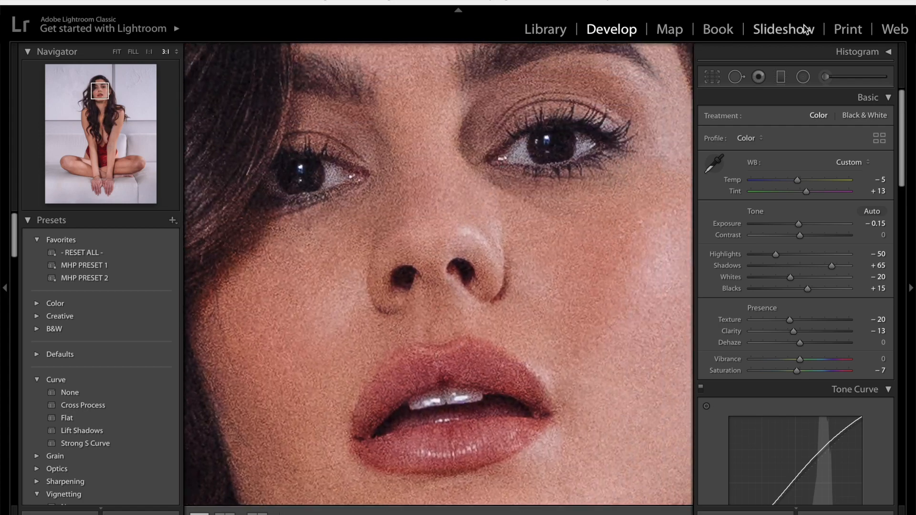
pyautogui.click(803, 77)
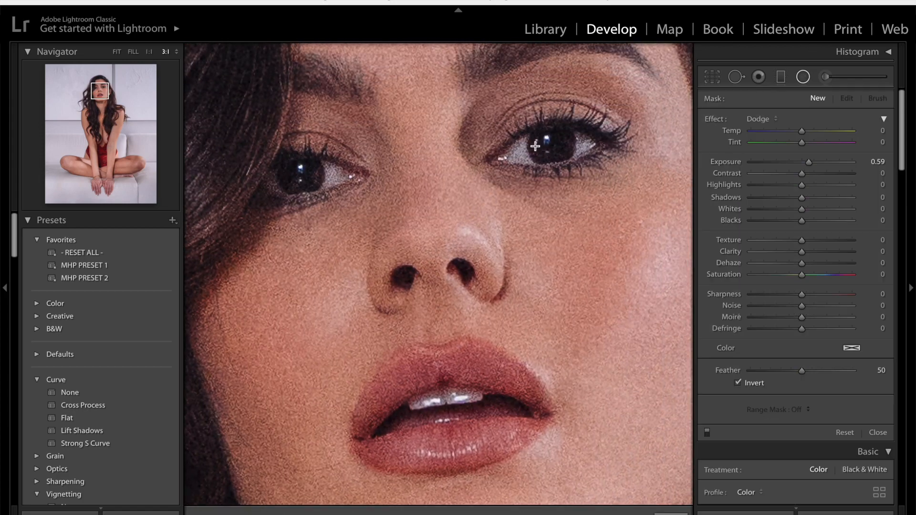
pyautogui.moveTo(548, 141); pyautogui.dragTo(576, 163)
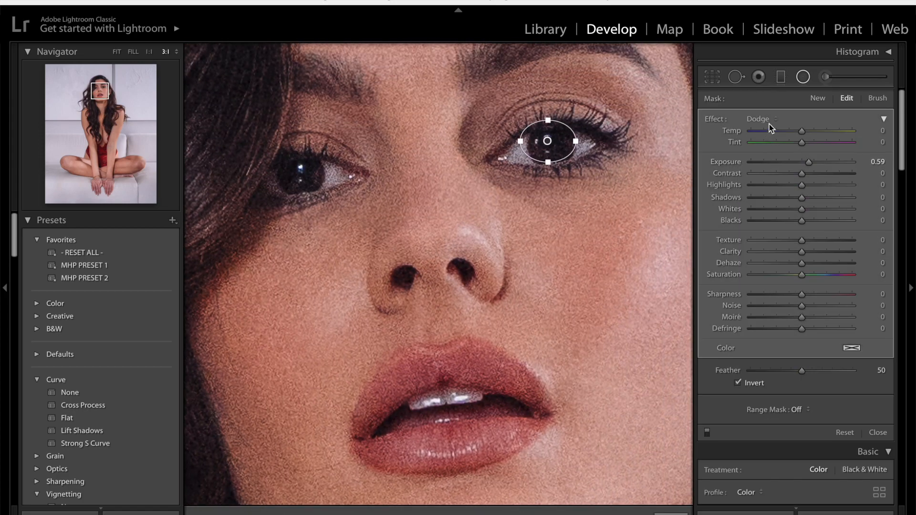
pyautogui.click(762, 120)
pyautogui.click(778, 178)
pyautogui.moveTo(547, 141); pyautogui.dragTo(550, 140)
# Step: Place a second radial filter over the iris of the eye beside the hair and apply the EYES effect
pyautogui.moveTo(301, 171)
pyautogui.mouseDown()
pyautogui.moveTo(326, 192)
pyautogui.moveTo(300, 172)
pyautogui.mouseUp()
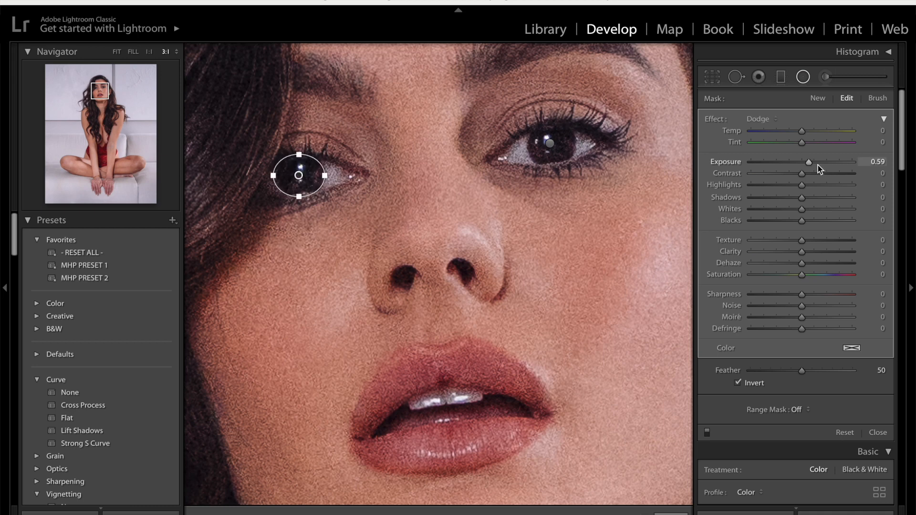
pyautogui.click(758, 119)
pyautogui.click(795, 175)
pyautogui.hotkey('shift', 'm')
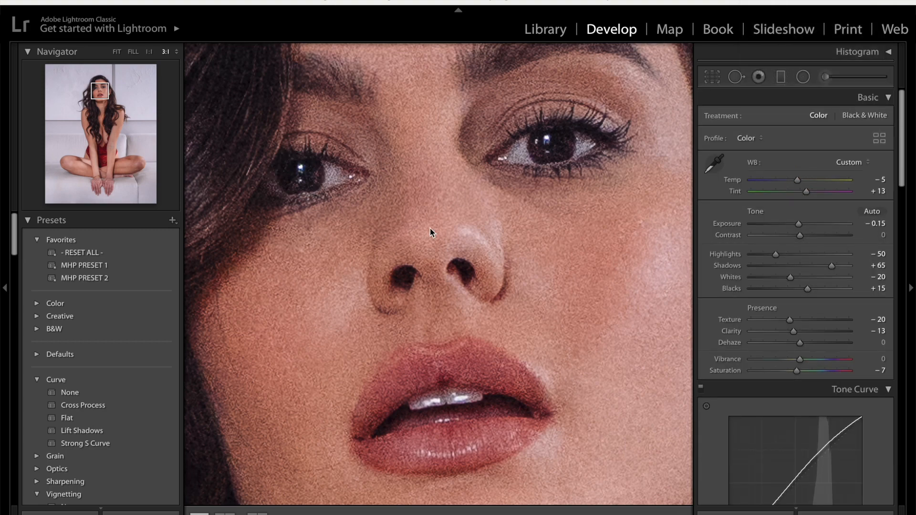
# Step: Set the Grain Amount to 29 in the photo's effects
pyautogui.press('super+alt+minus')
pyautogui.press('super+alt+minus')
pyautogui.press('super+alt+minus')
pyautogui.press('super+alt+minus')
pyautogui.press('super+alt+minus')
pyautogui.scroll(-15, 846, 340)
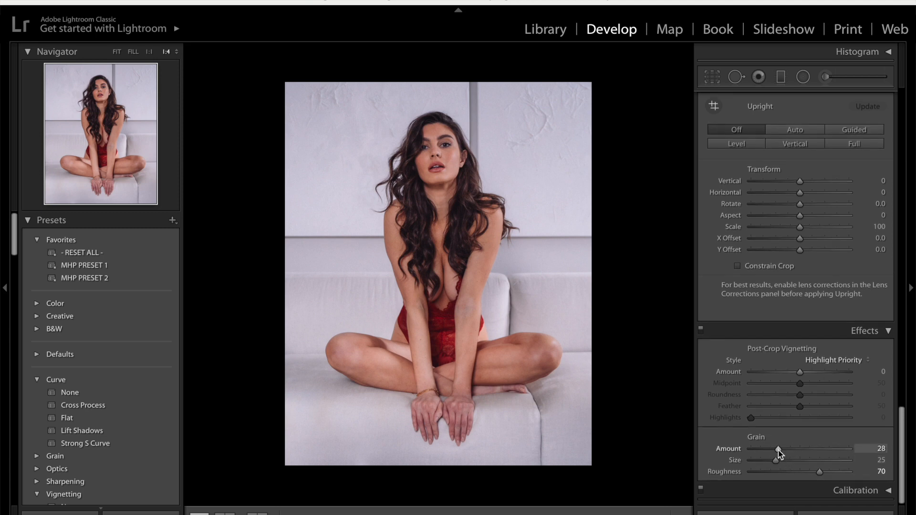
pyautogui.moveTo(778, 451); pyautogui.dragTo(779, 450)
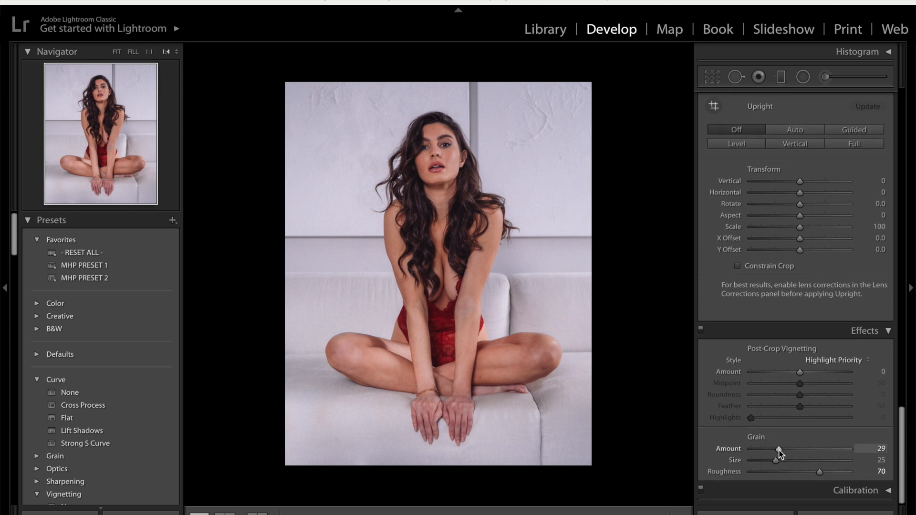
# Step: Compare the photo before and after in the side-by-side, split and stacked views, and return to the single-photo view
pyautogui.rightClick(525, 355)
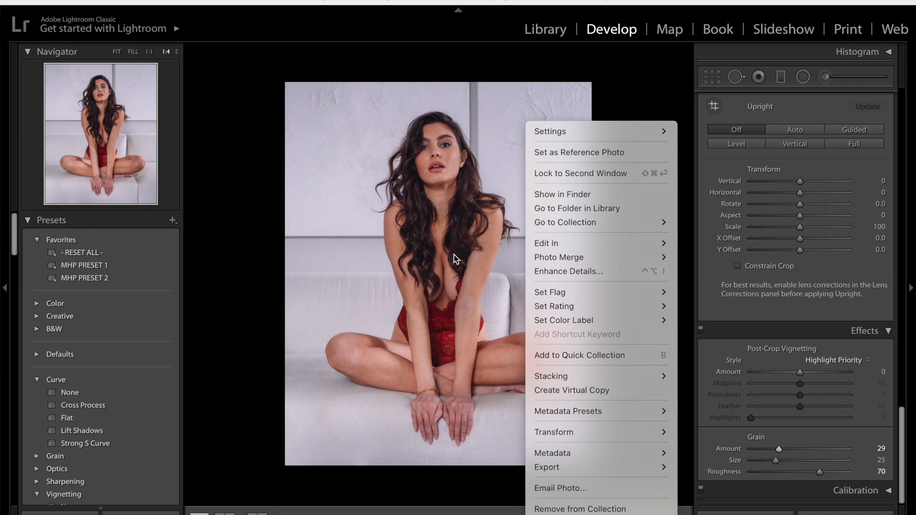
pyautogui.press('Escape')
pyautogui.press('y')
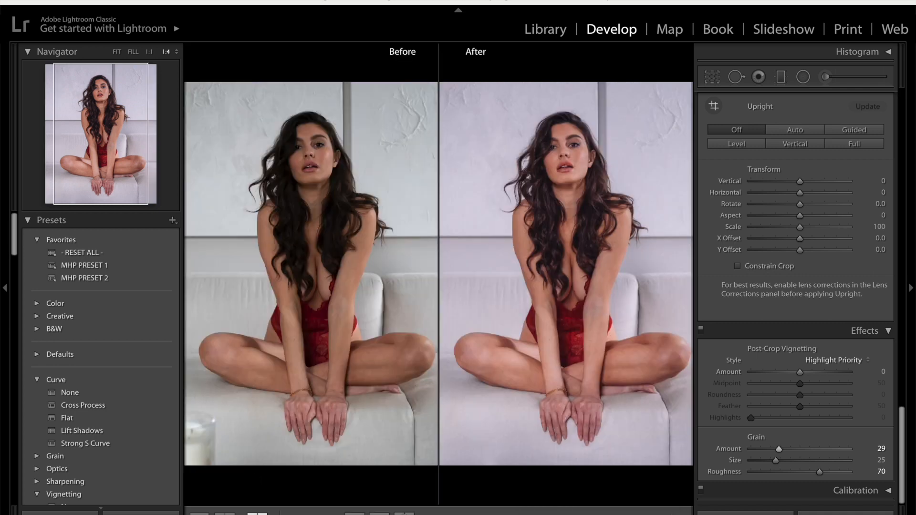
pyautogui.click(258, 514)
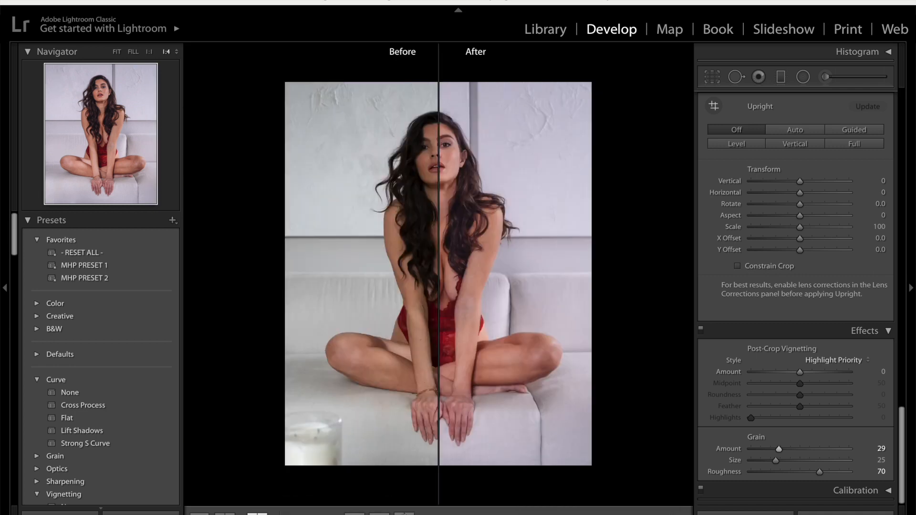
pyautogui.click(257, 513)
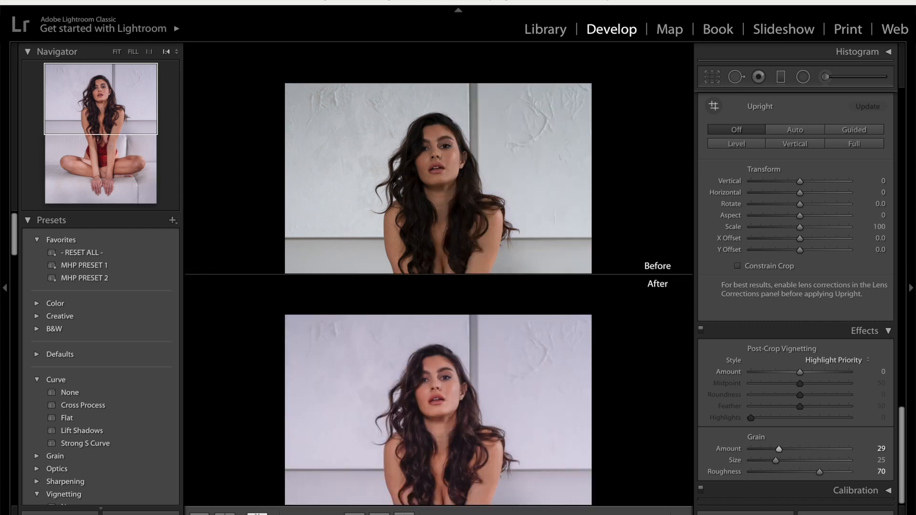
pyautogui.click(257, 513)
pyautogui.click(258, 513)
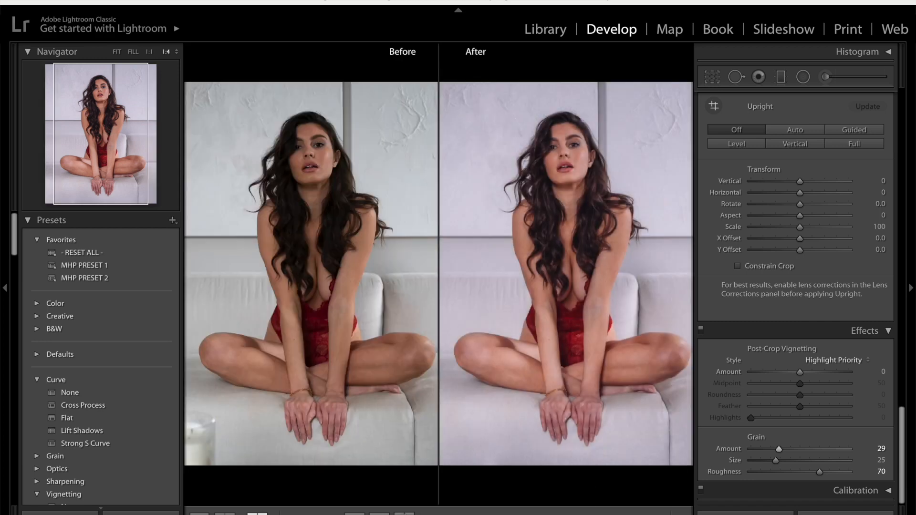
pyautogui.click(200, 513)
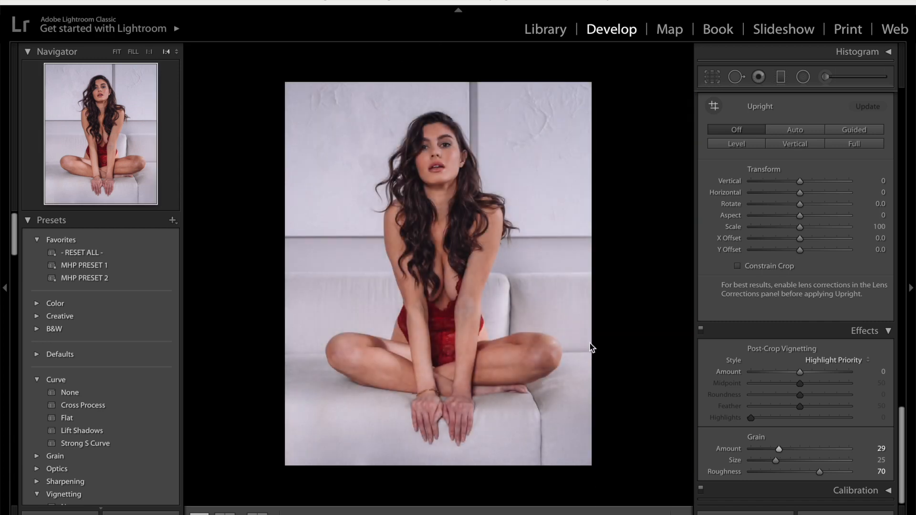